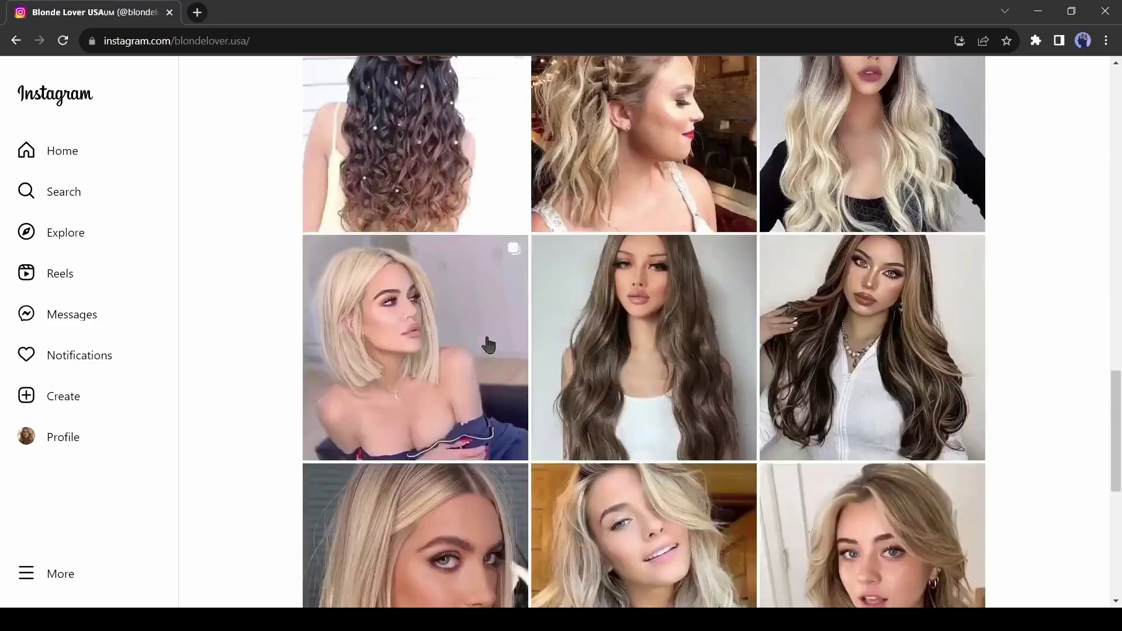
# - Scroll through the_ai_fantastic's and similar AI influencers' post grids
pyautogui.scroll(-7, 488, 345)
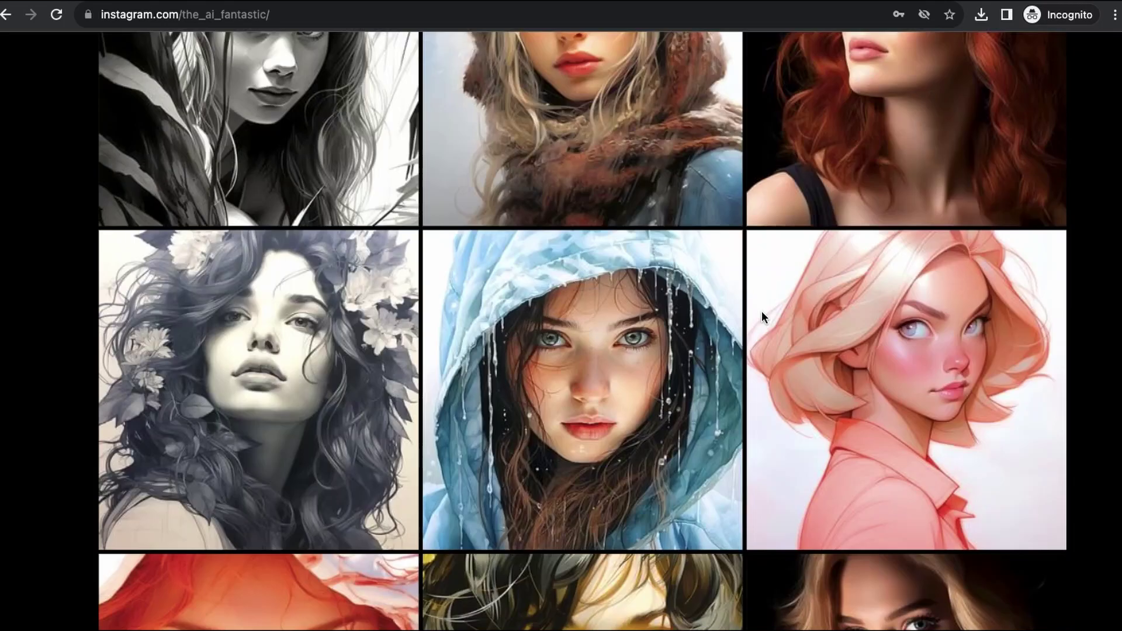
pyautogui.scroll(-8, 762, 311)
pyautogui.scroll(-10, 762, 315)
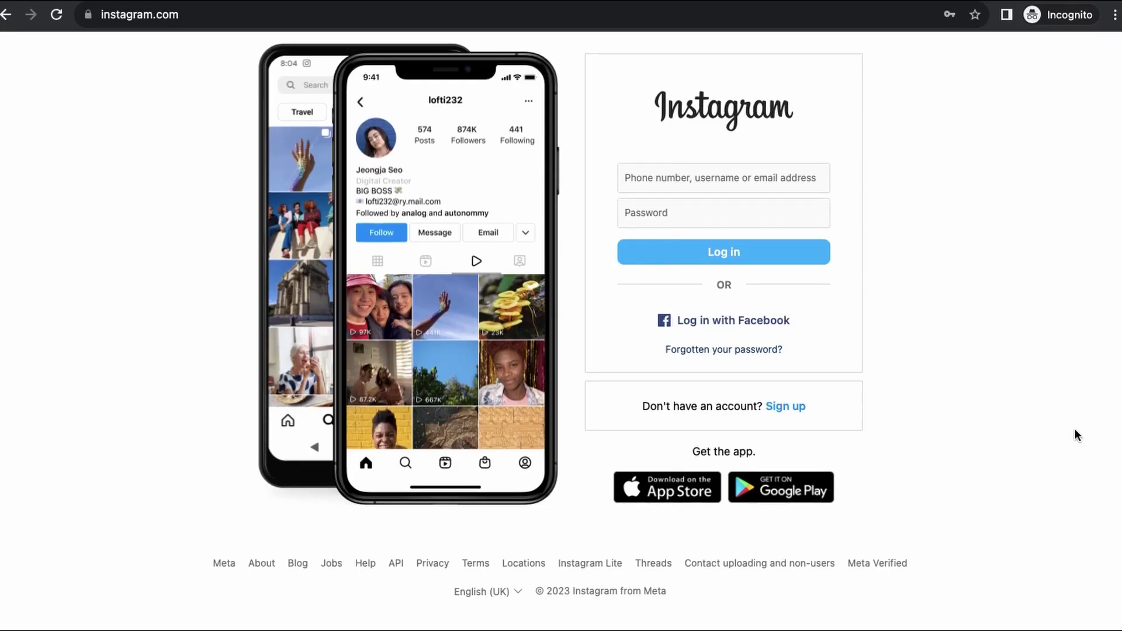
# - Open Instagram's Sign up form from the login page
pyautogui.click(787, 404)
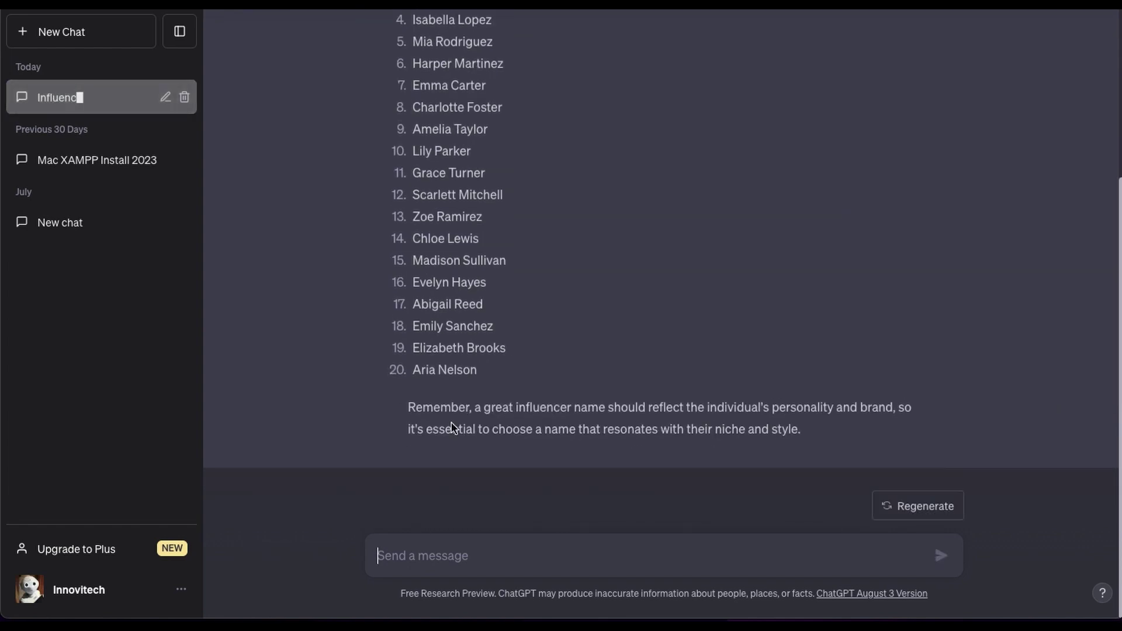
# - Scroll up and down through ChatGPT's twenty suggested female influencer names
pyautogui.scroll(4, 514, 188)
pyautogui.scroll(-2, 514, 190)
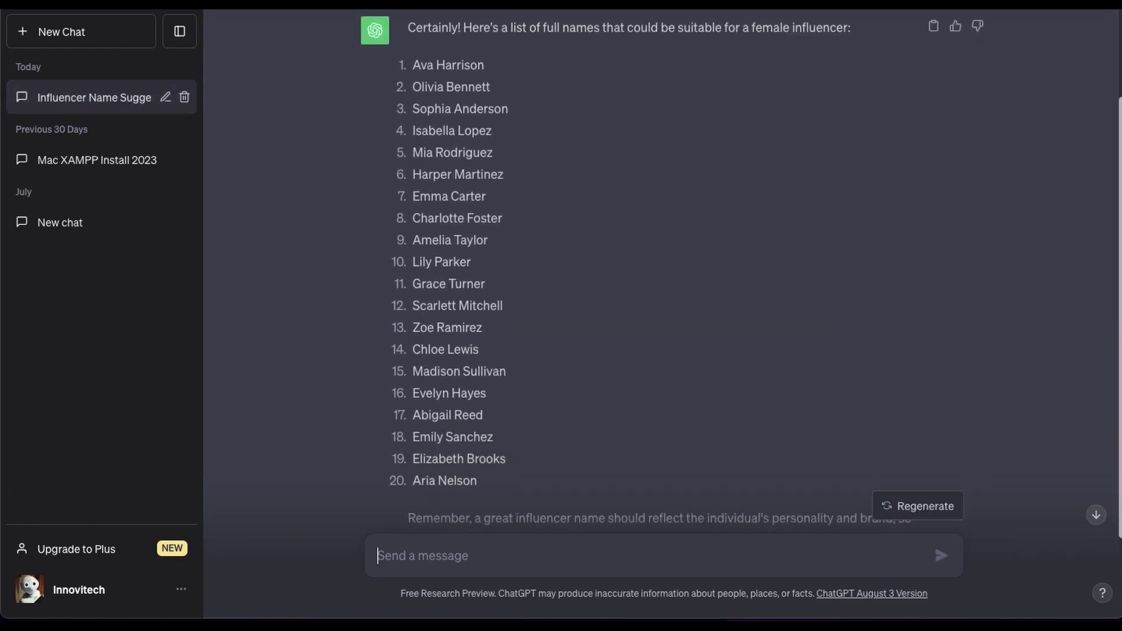
pyautogui.scroll(2, 717, 492)
pyautogui.scroll(-2, 584, 376)
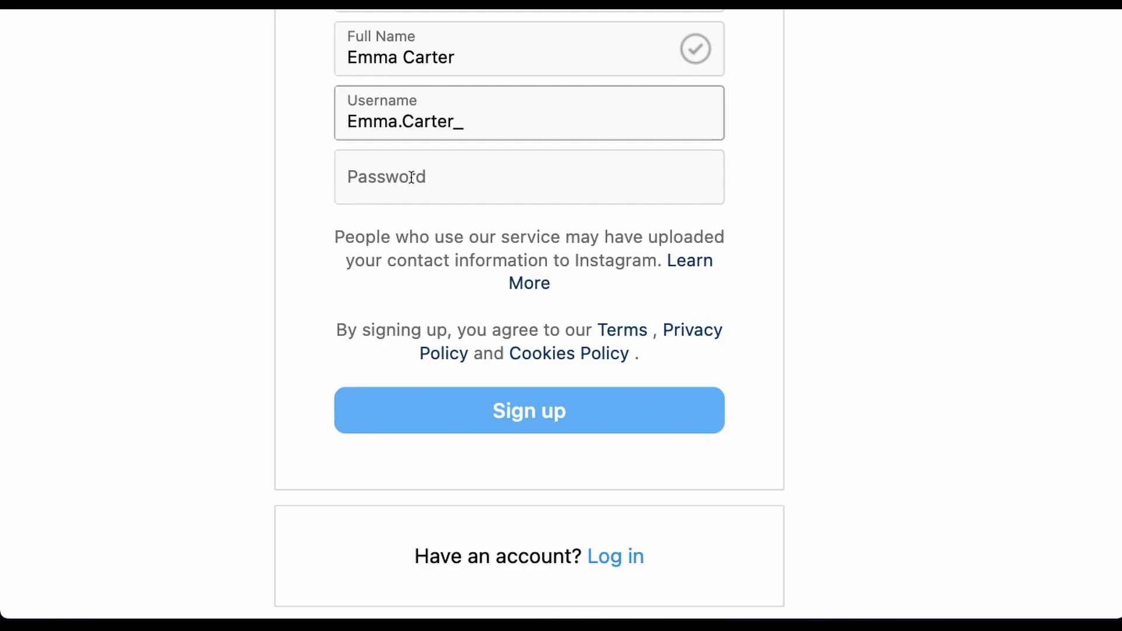
# - Finish the username with '01', enter the account password, and submit the sign-up
pyautogui.click(411, 177)
pyautogui.click(476, 123)
pyautogui.write('01')
pyautogui.click(436, 176)
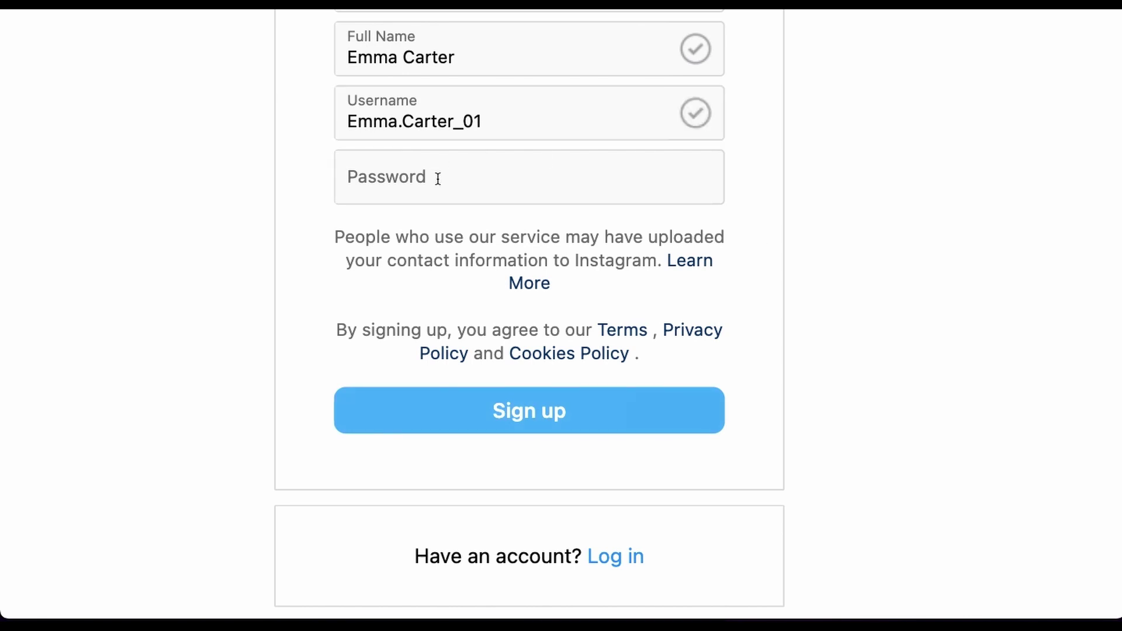
pyautogui.write('•••••••')
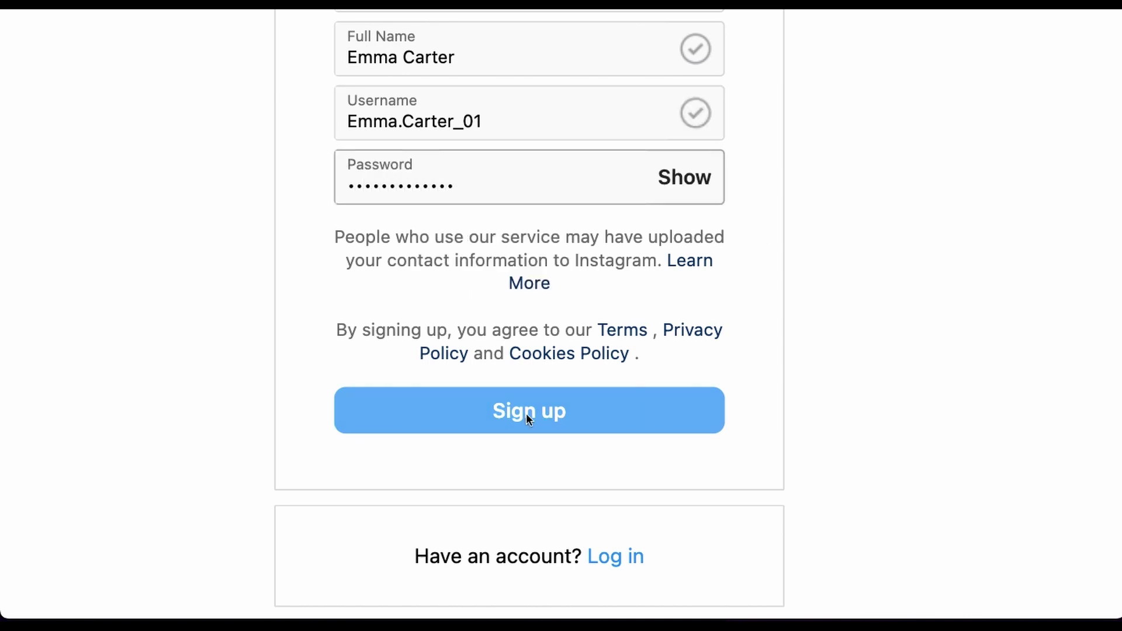
pyautogui.click(527, 413)
# - Confirm the account with the emailed code, then open Edit profile and dismiss Accounts Center
pyautogui.rightClick(506, 412)
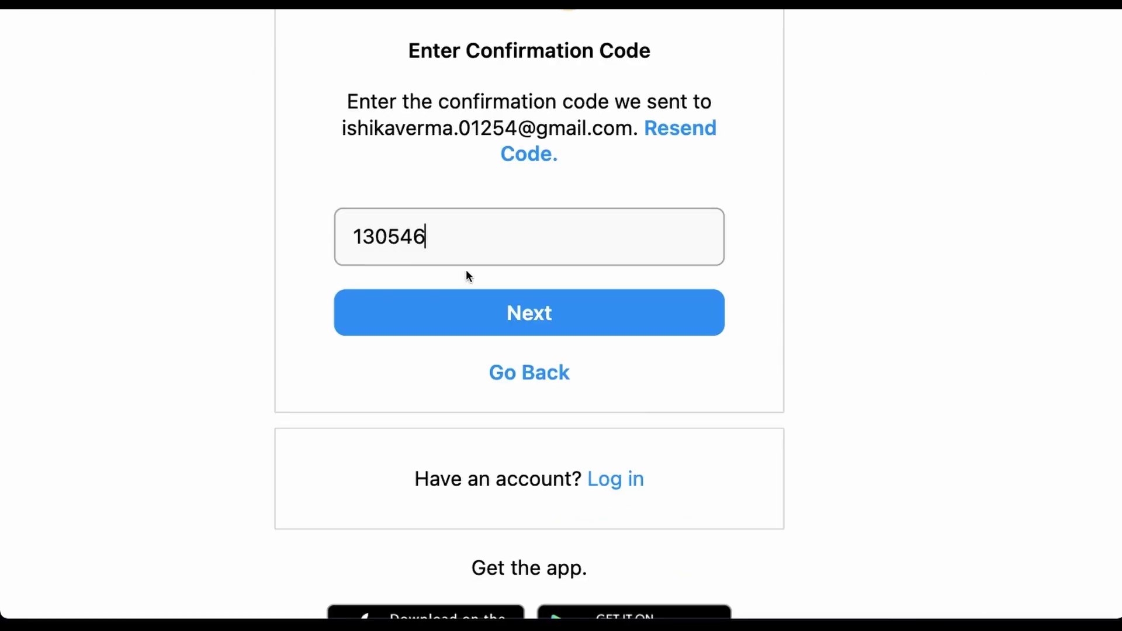
pyautogui.click(532, 318)
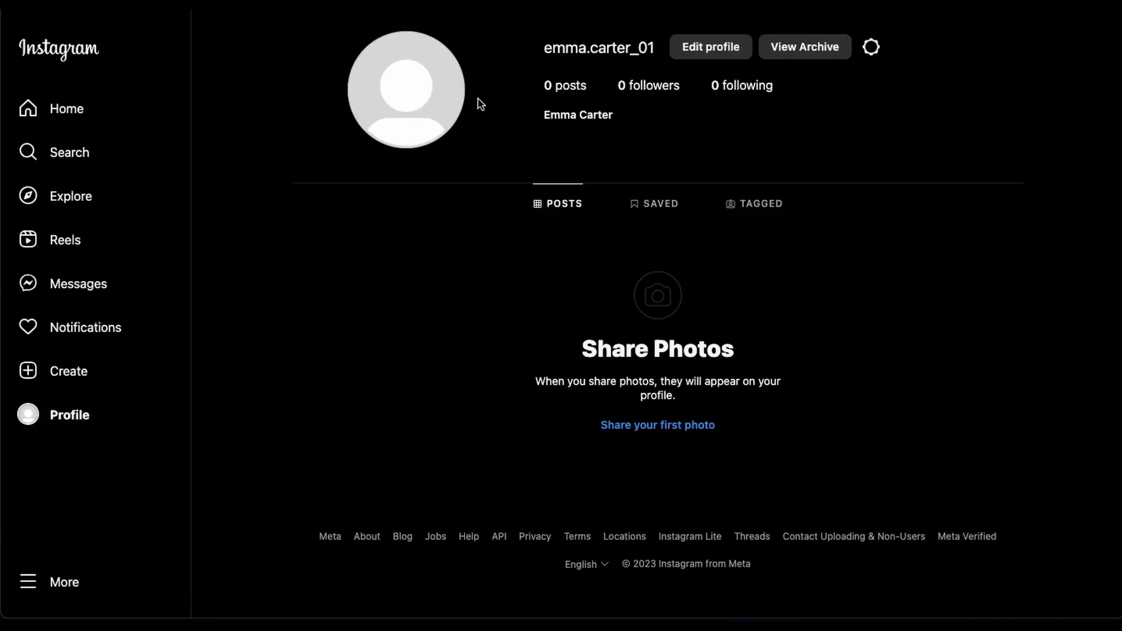
pyautogui.click(715, 53)
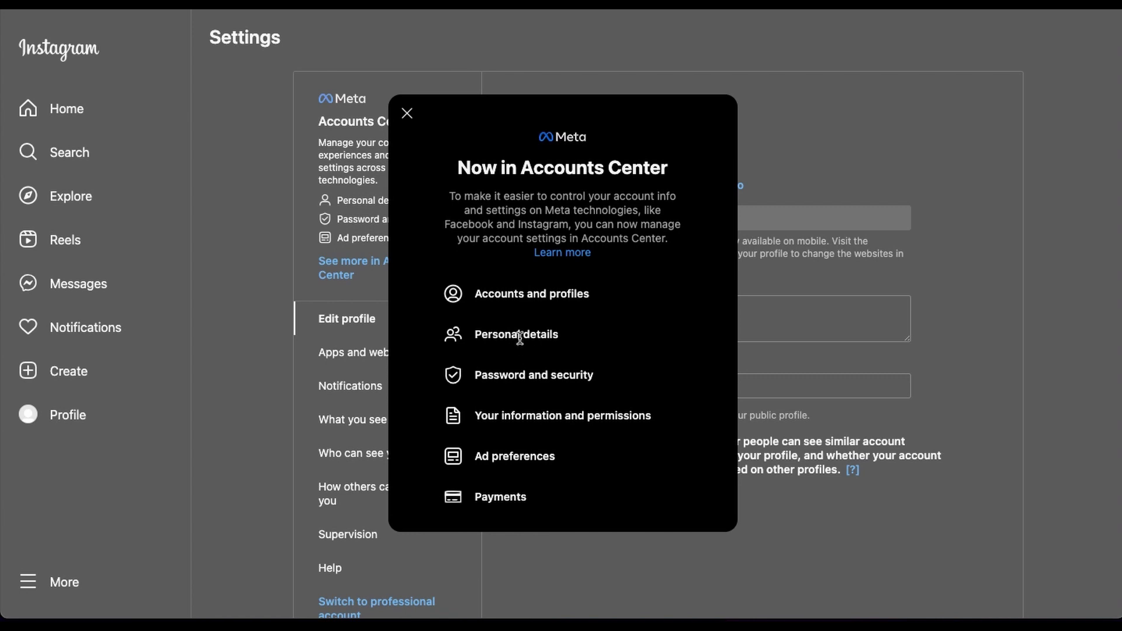
pyautogui.click(408, 114)
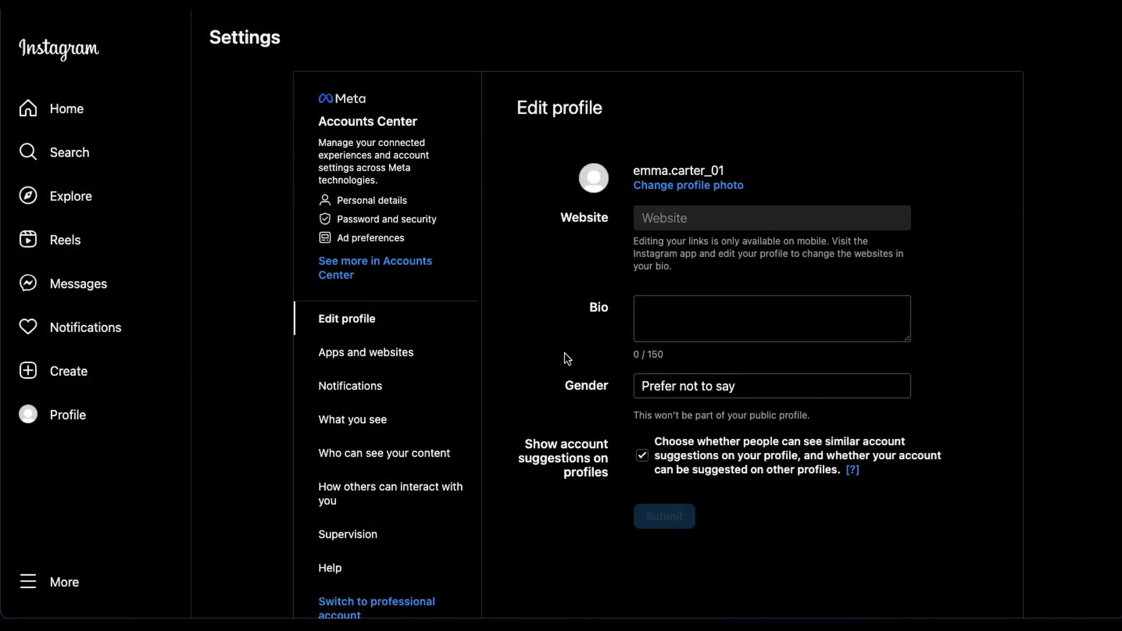
pyautogui.scroll(-1, 566, 356)
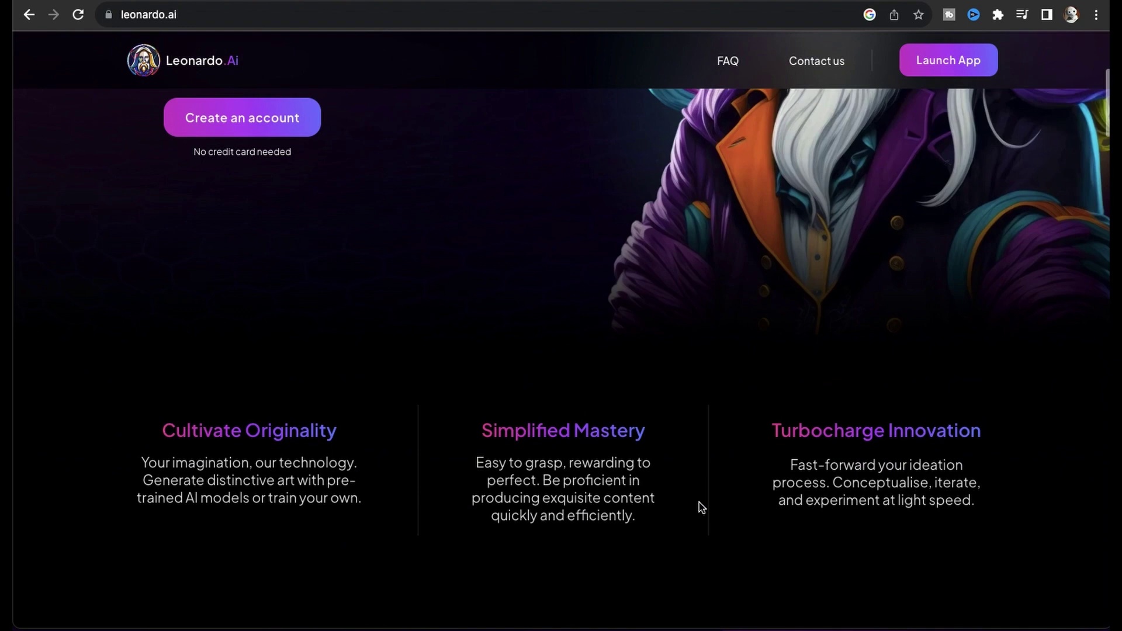
# - Enter Leonardo.Ai as a whitelisted user and start generating with the PhotoReal model
pyautogui.scroll(5, 700, 503)
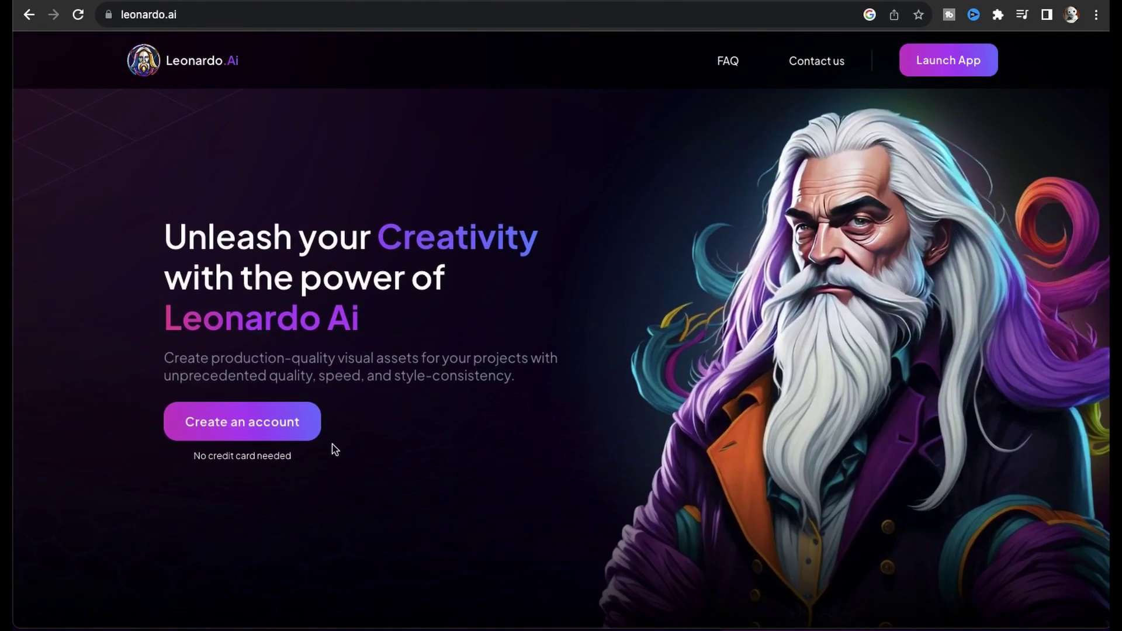
pyautogui.click(246, 421)
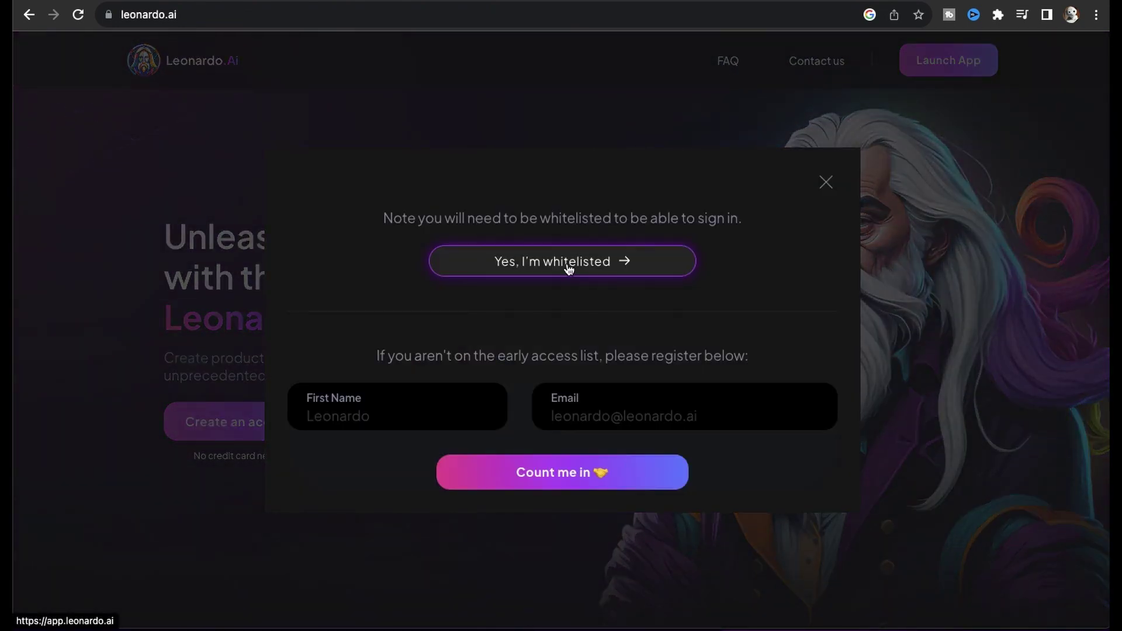
pyautogui.click(608, 261)
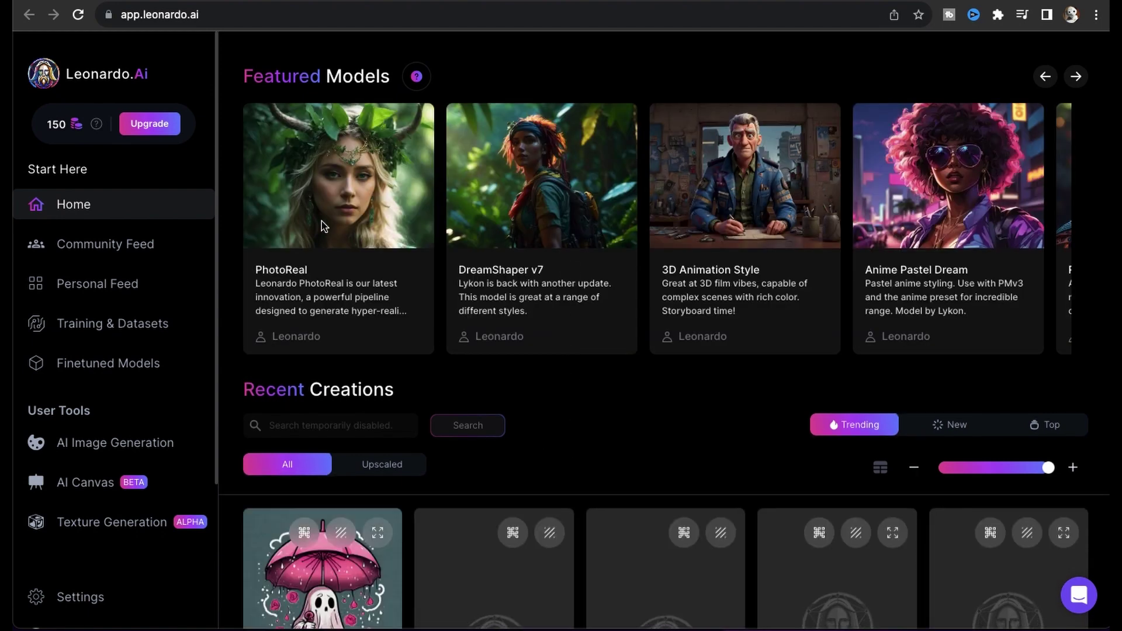
pyautogui.click(334, 232)
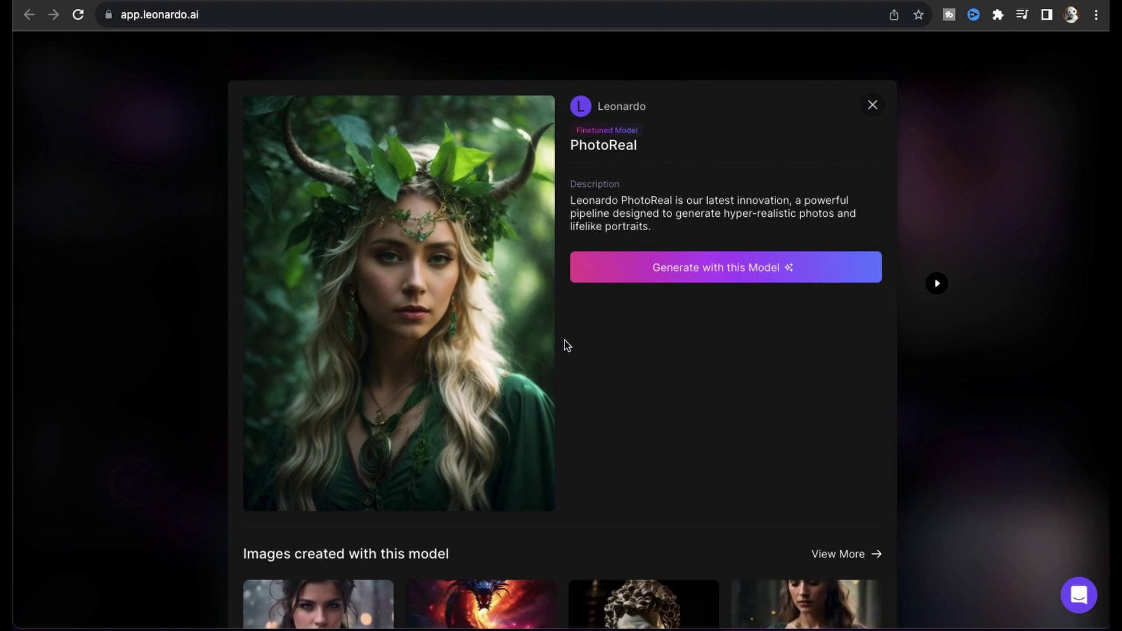
pyautogui.click(582, 270)
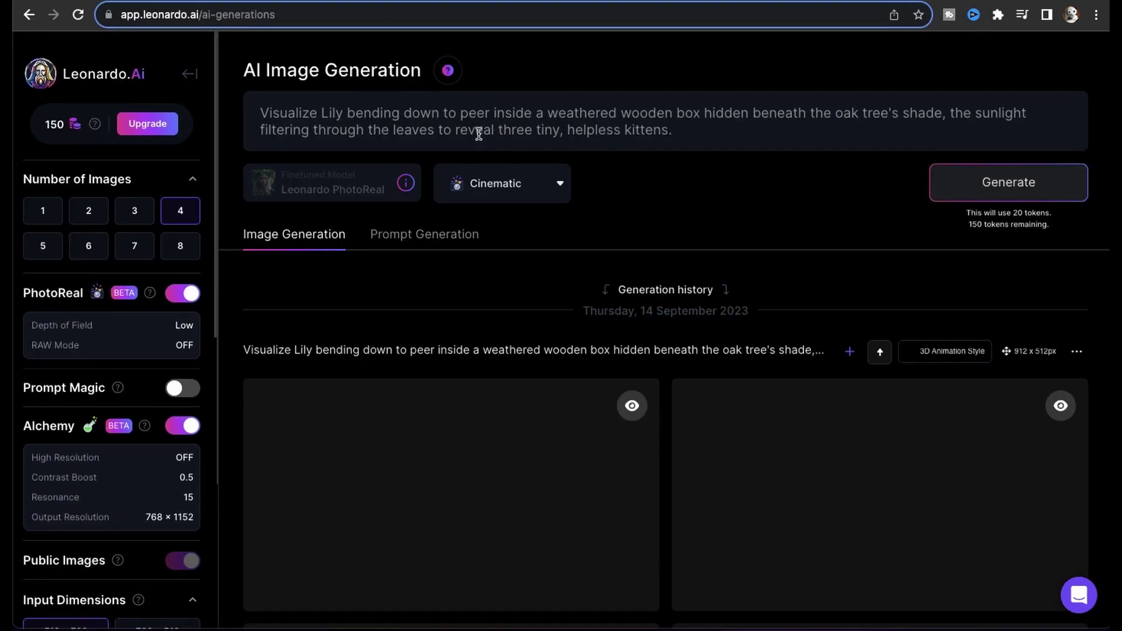
# - Replace the kitten prompt with the blonde-girl portrait prompt, set 3 images and 2:3 aspect ratio
pyautogui.click(479, 134)
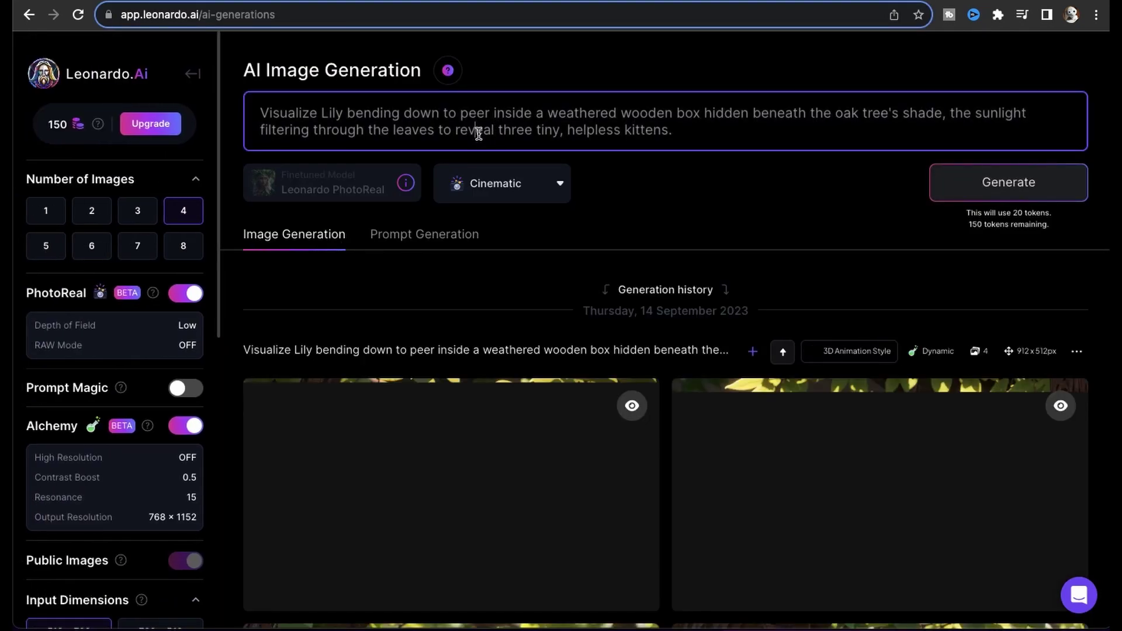
pyautogui.hotkey('ctrl', 'a')
pyautogui.write('a photo realistic potrait of 25 year old american young girl with long flowing blonde hair and striking blue eyes. she should have  natural, approachable expression and be illuminated by soft golden hour sunlight. the background should be scenic outdoor setting, perhaps a sulit park or beach, capture this image with a high resolution photograph using an 85mm lens for a flattering perspective.')
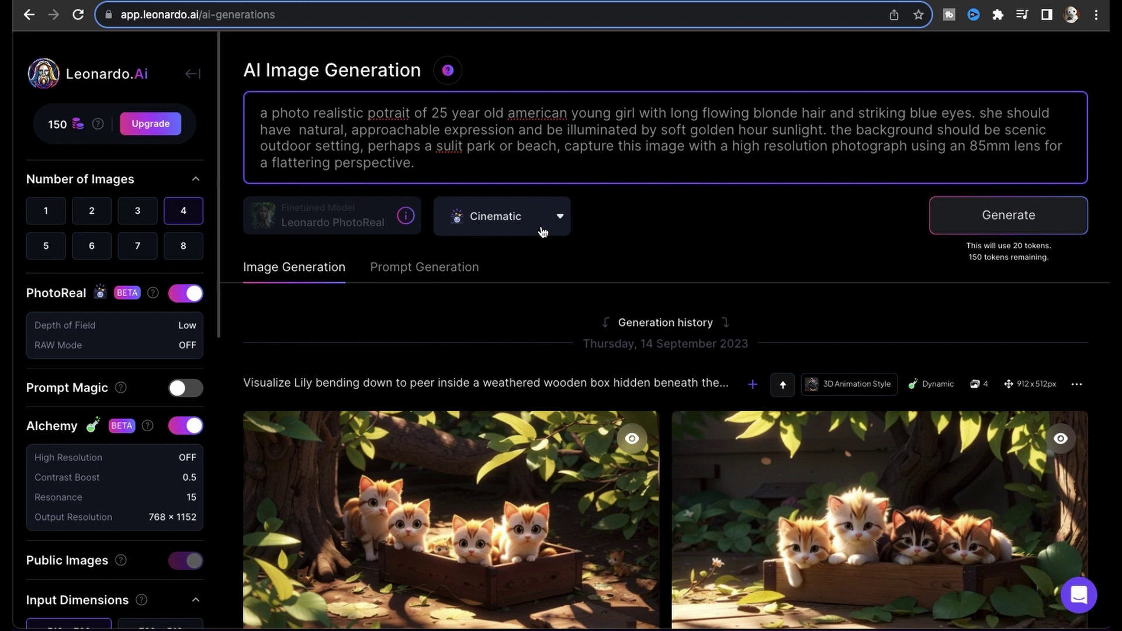
pyautogui.click(543, 232)
pyautogui.click(682, 221)
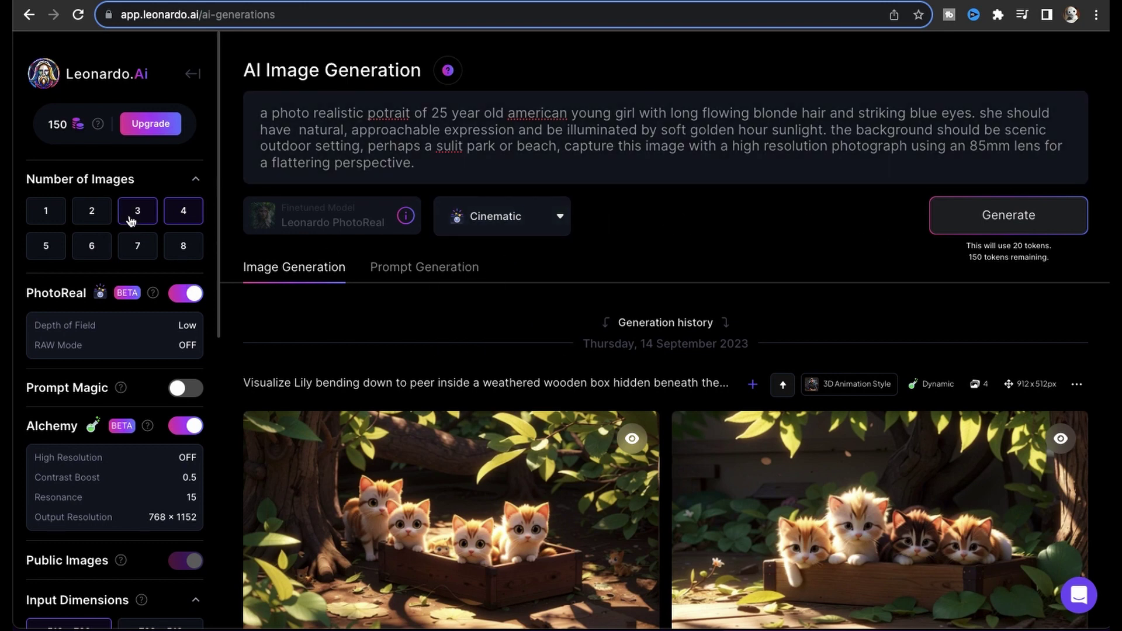
pyautogui.scroll(-8, 116, 371)
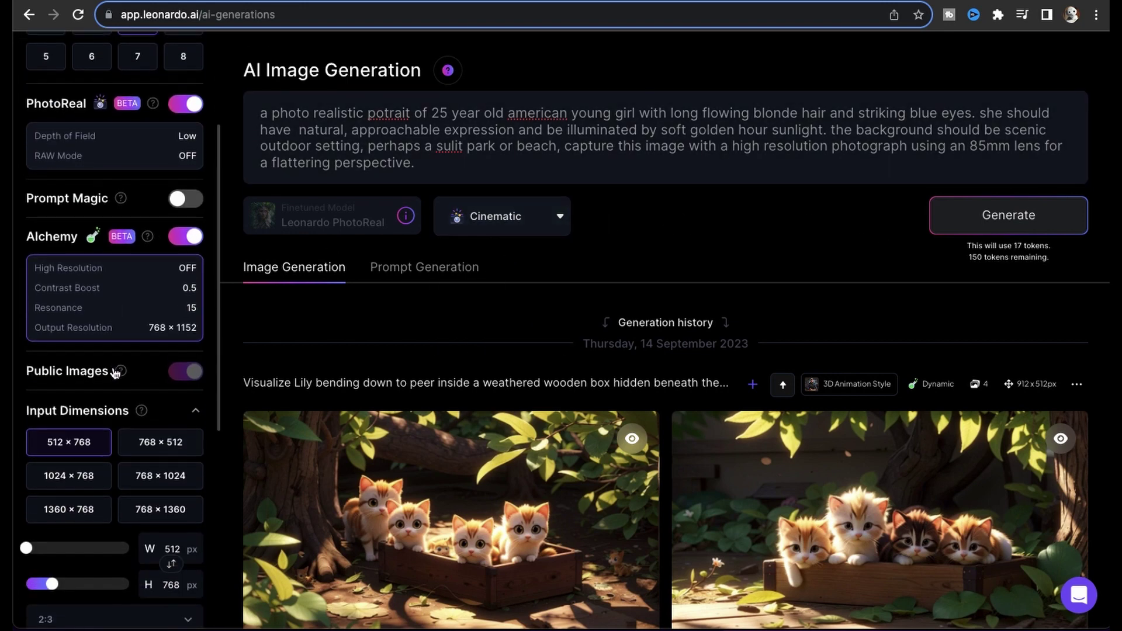
pyautogui.click(97, 380)
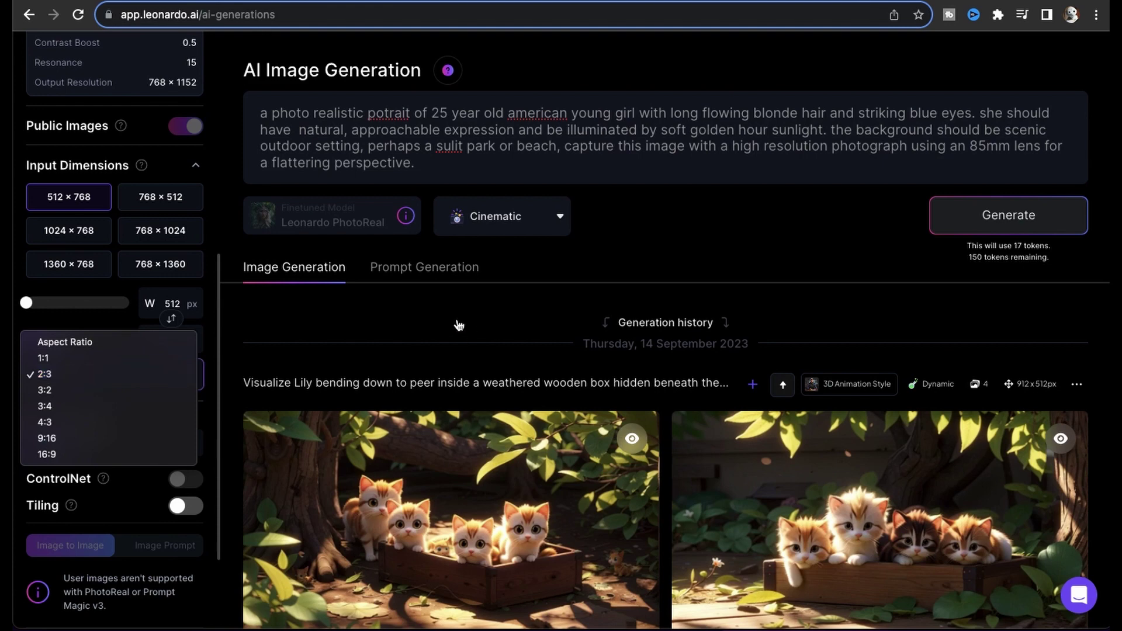
pyautogui.press('Escape')
# - Generate the portraits, then enlarge and download the middle one
pyautogui.click(992, 216)
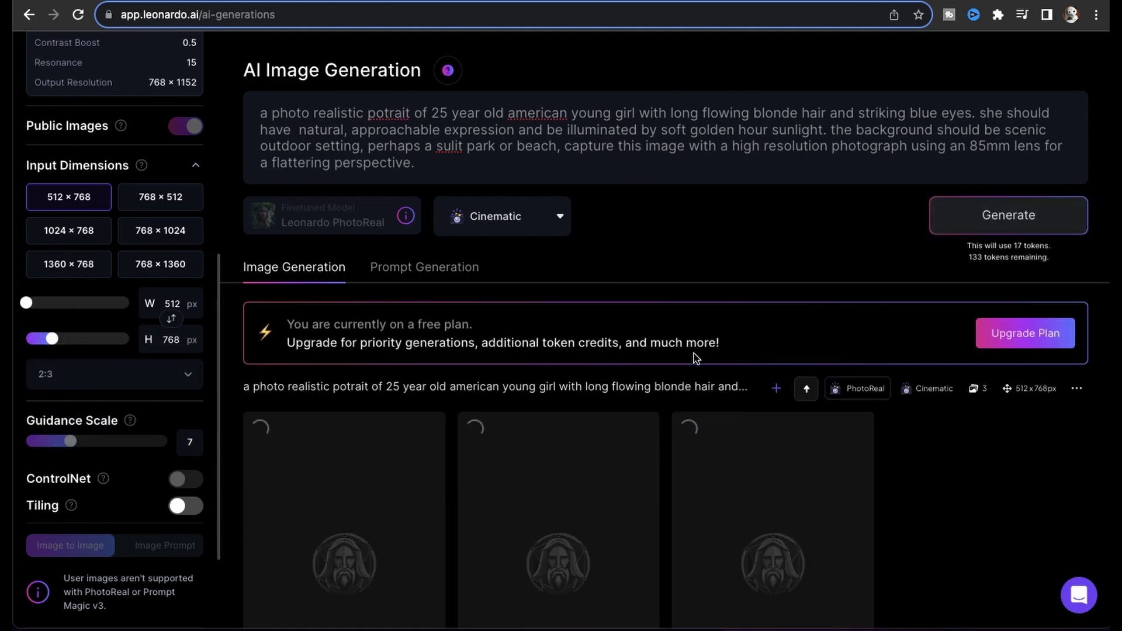
pyautogui.scroll(-5, 750, 152)
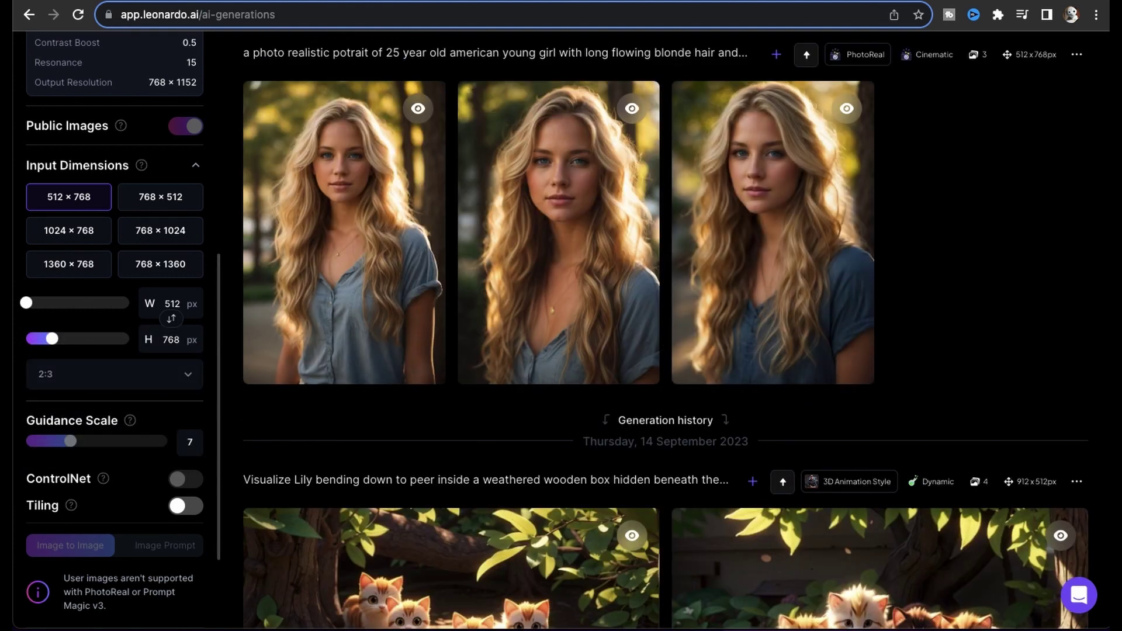
pyautogui.click(562, 275)
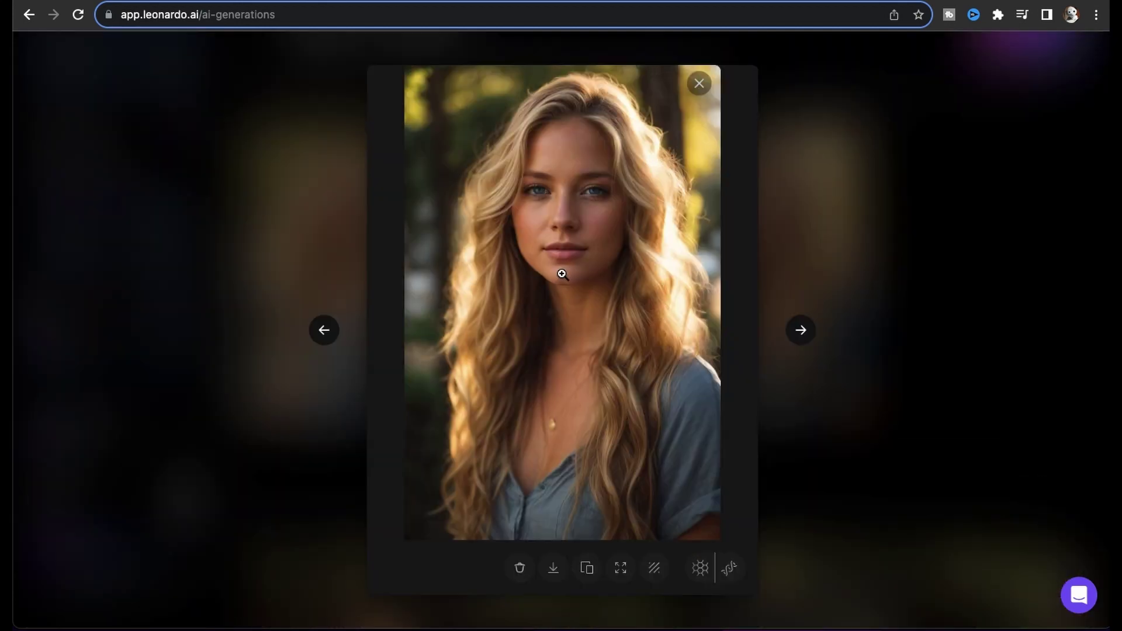
pyautogui.click(556, 569)
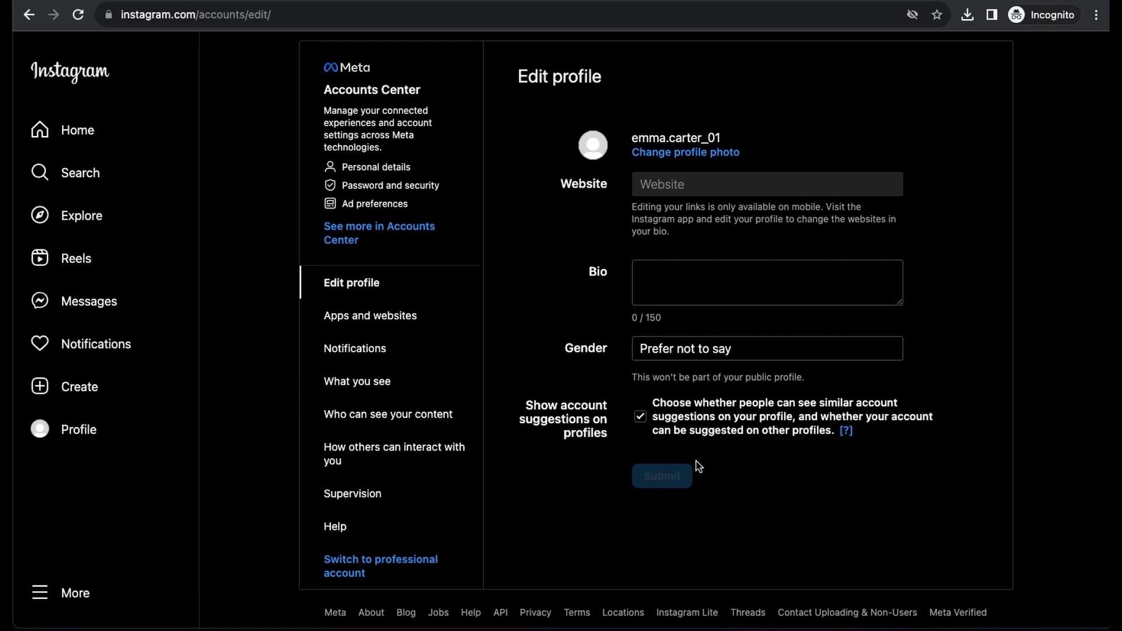
# - Paste the prepared bio text into the Bio field and view the profile page
pyautogui.click(691, 286)
pyautogui.hotkey('ctrl', 'v')
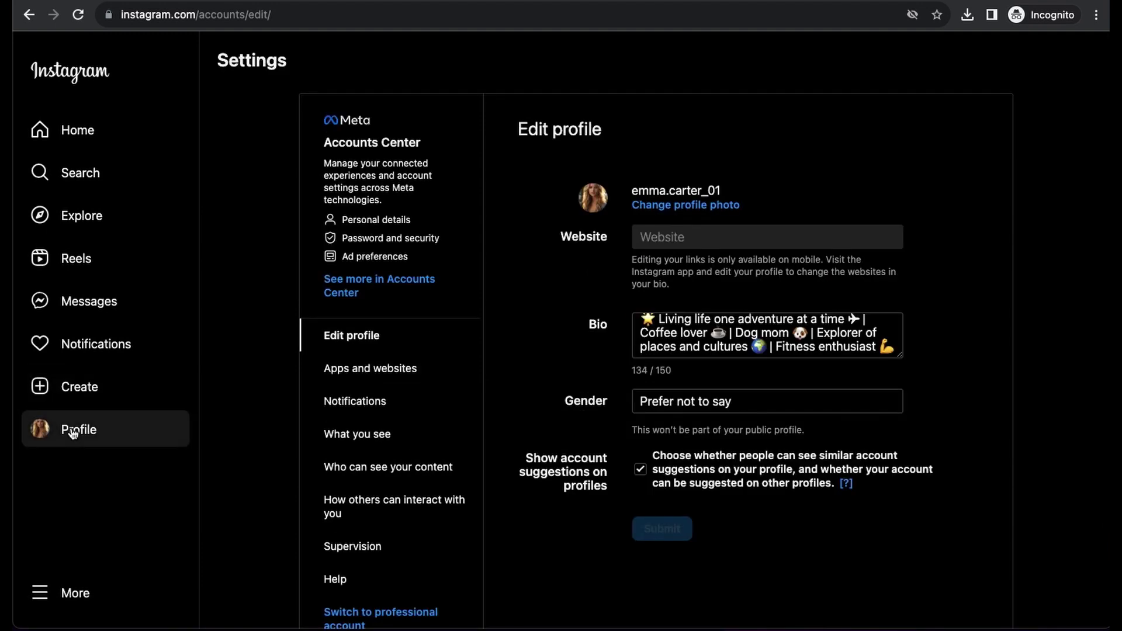
pyautogui.click(73, 431)
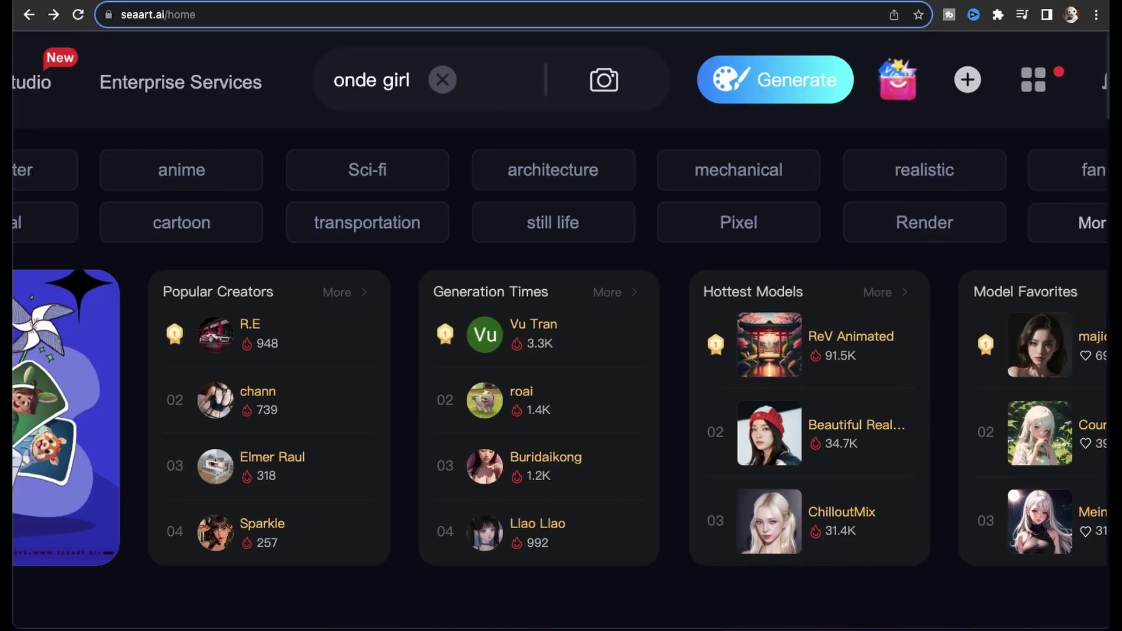
# - Search SeaArt Explore for 'blonde girl' and scroll through the portrait results
pyautogui.press('Return')
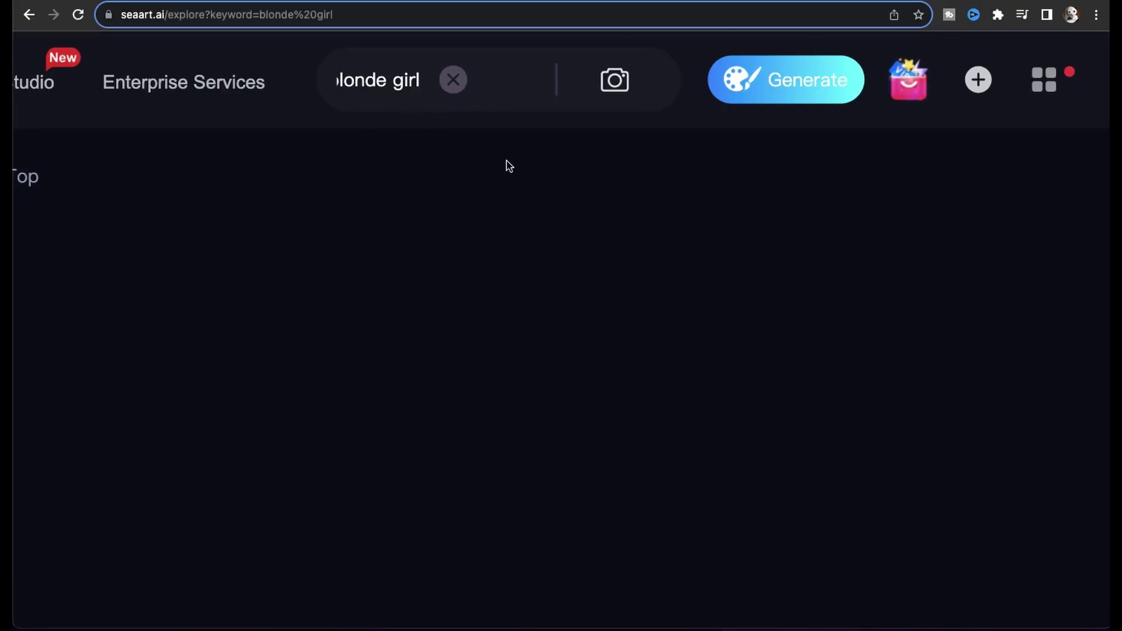
pyautogui.scroll(-5, 481, 422)
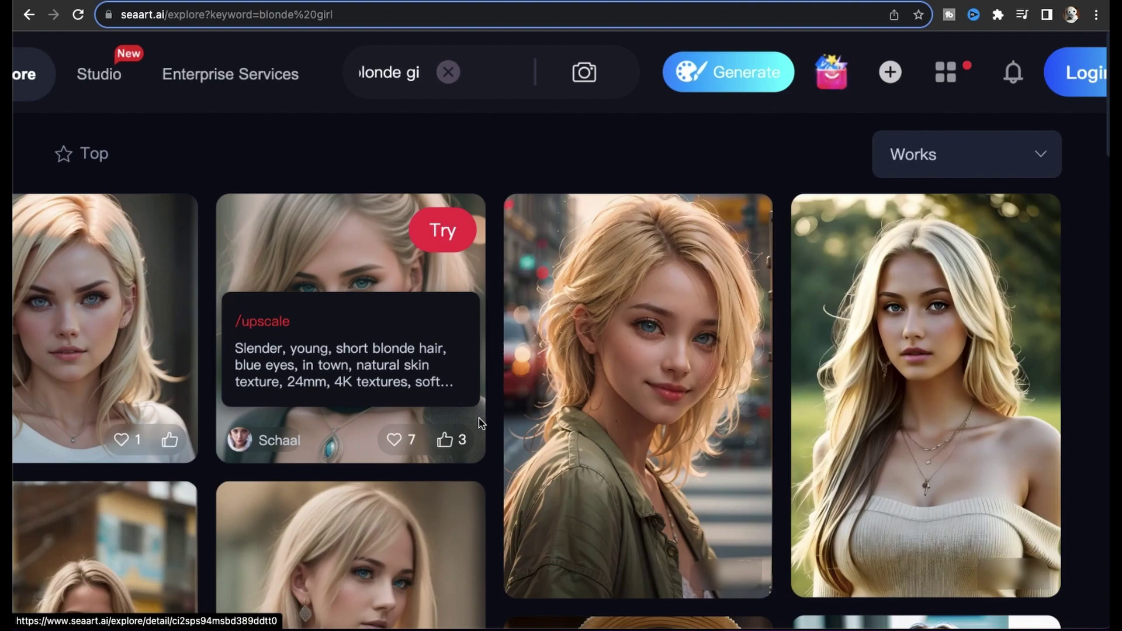
pyautogui.scroll(-10, 583, 593)
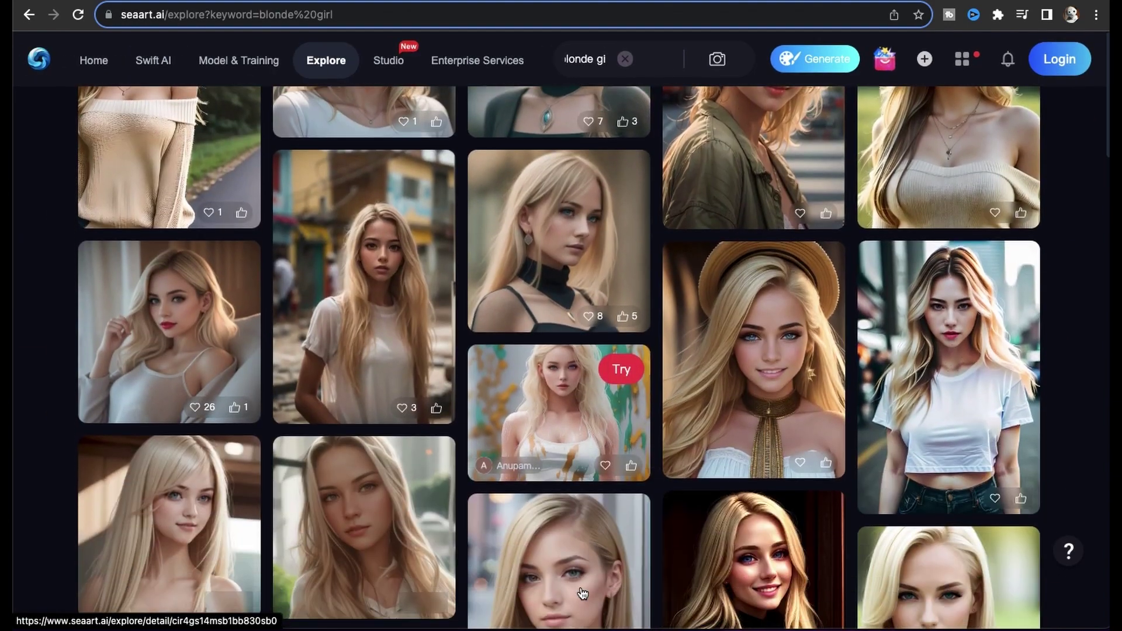
pyautogui.scroll(-5, 583, 594)
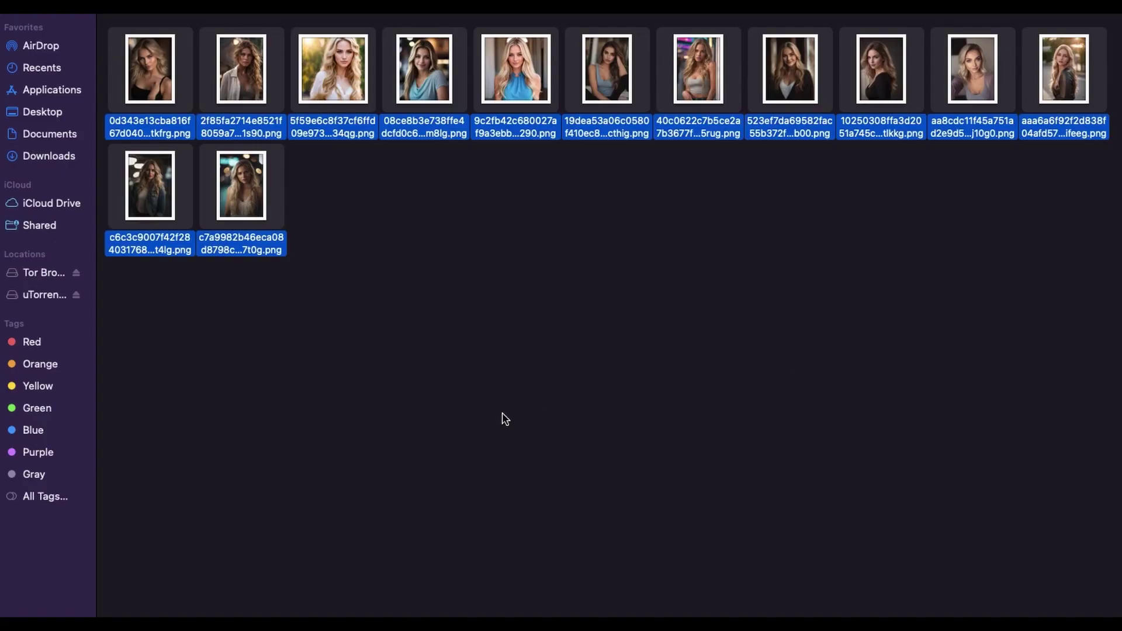
# - Deselect the 13 downloaded portrait images in the Finder folder
pyautogui.click(506, 419)
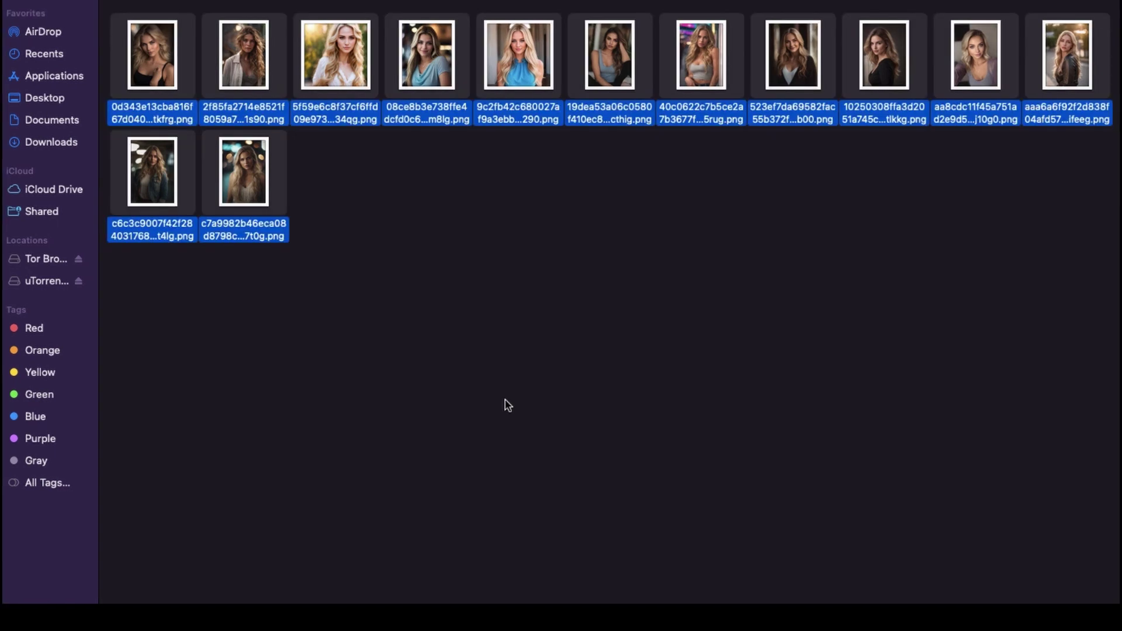
pyautogui.click(506, 405)
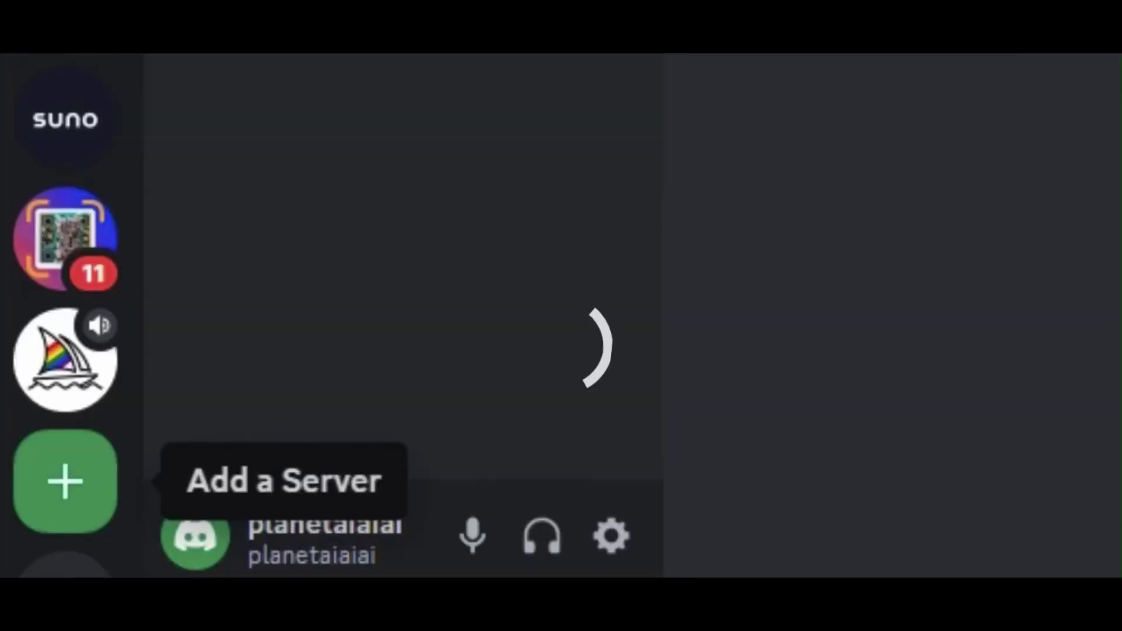
pyautogui.click(65, 481)
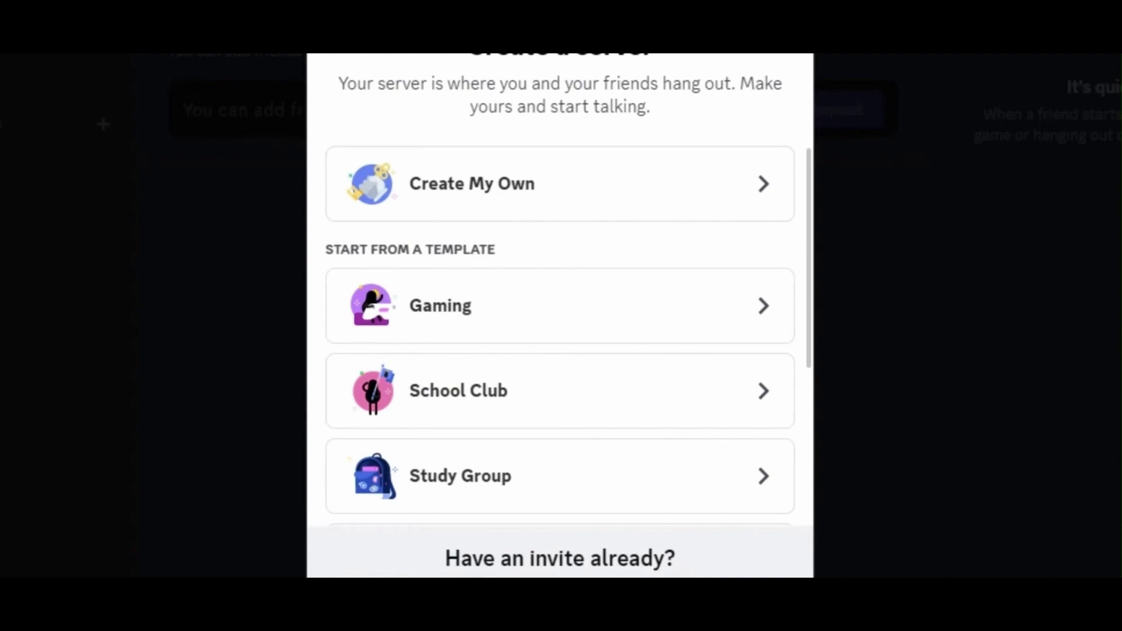
pyautogui.click(544, 183)
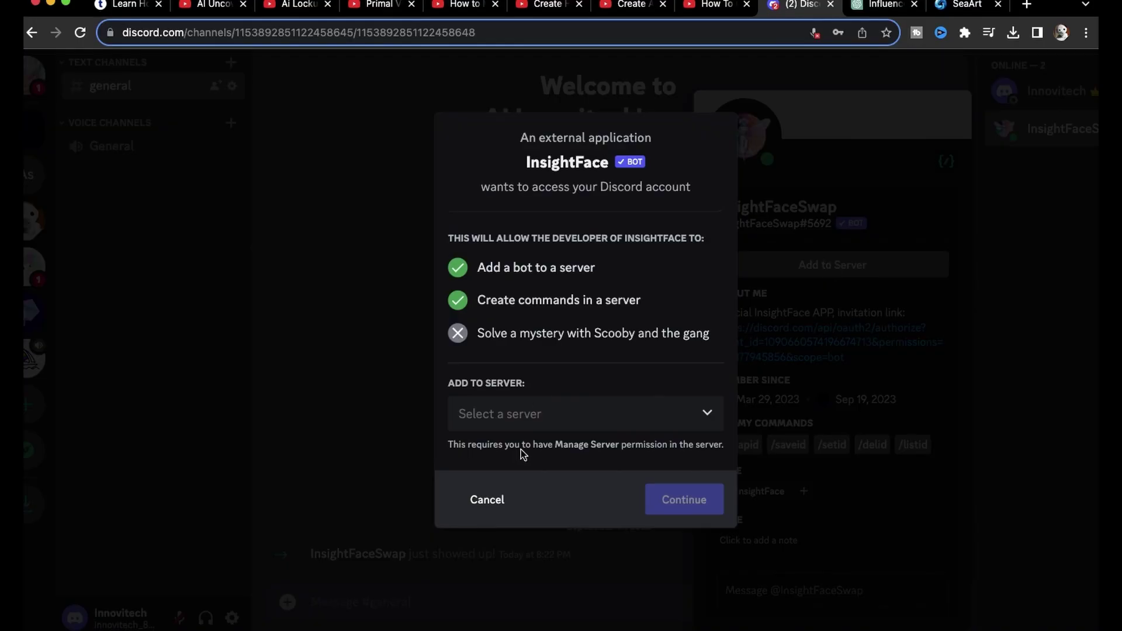
pyautogui.click(526, 414)
pyautogui.click(548, 458)
pyautogui.click(678, 500)
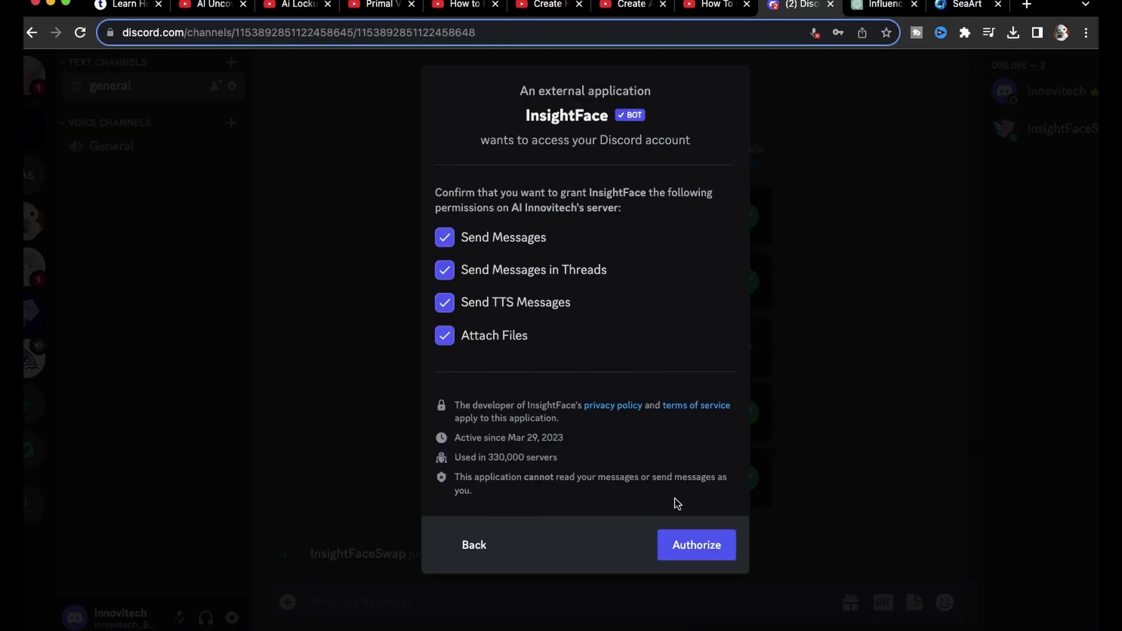
pyautogui.click(690, 544)
# - Run /saveid with idname carter and the PhotoReal jpg as the face image
pyautogui.write('/save')
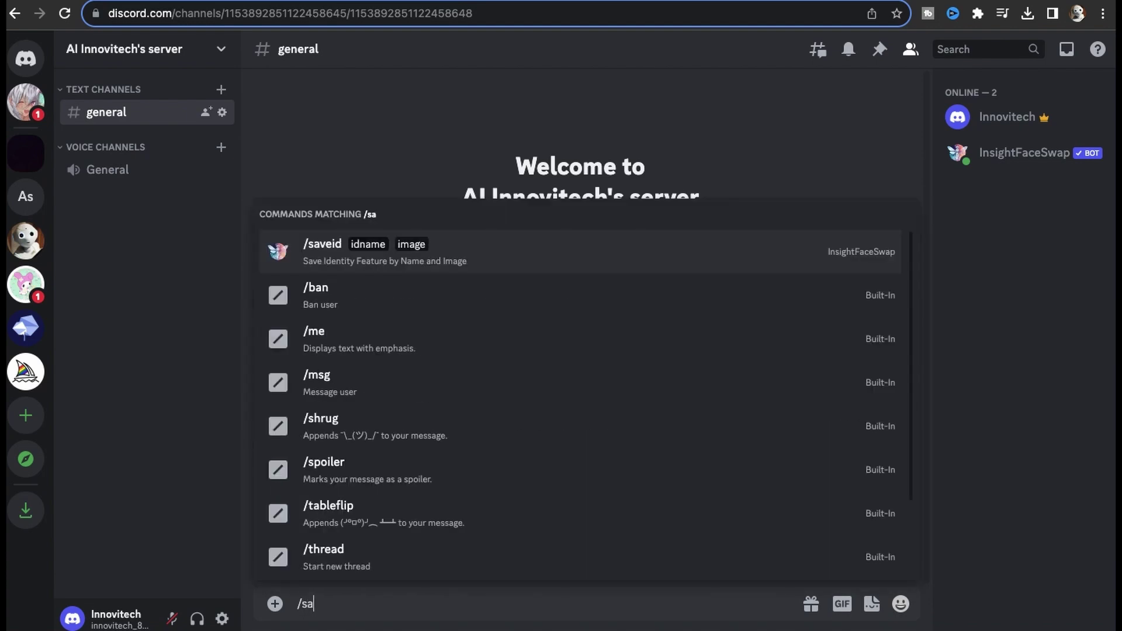
pyautogui.click(514, 553)
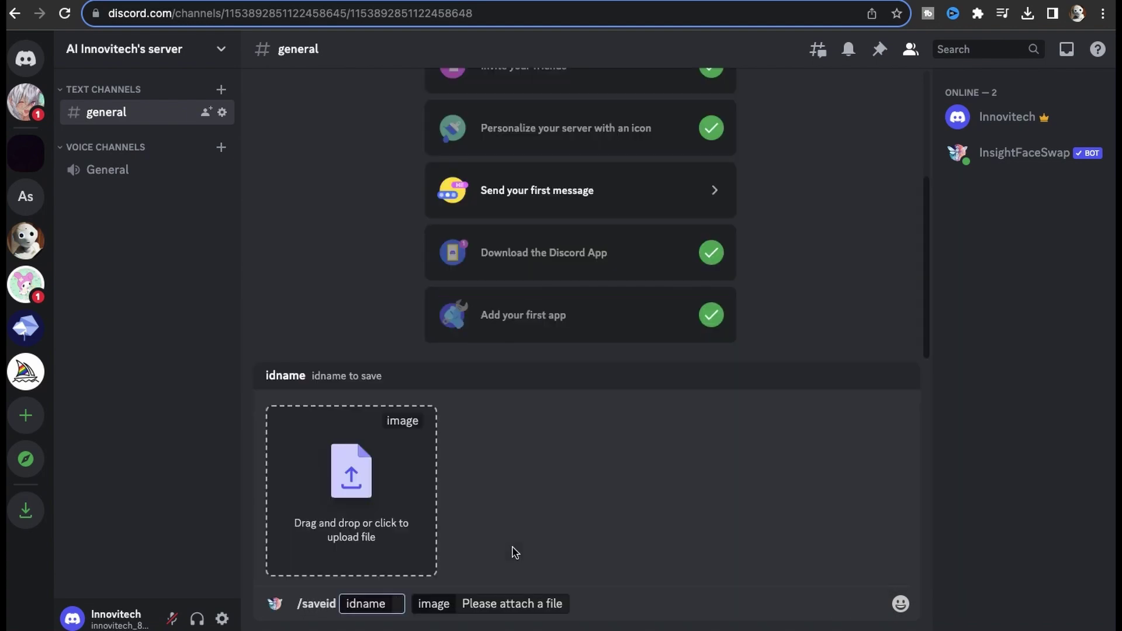
pyautogui.write('carter')
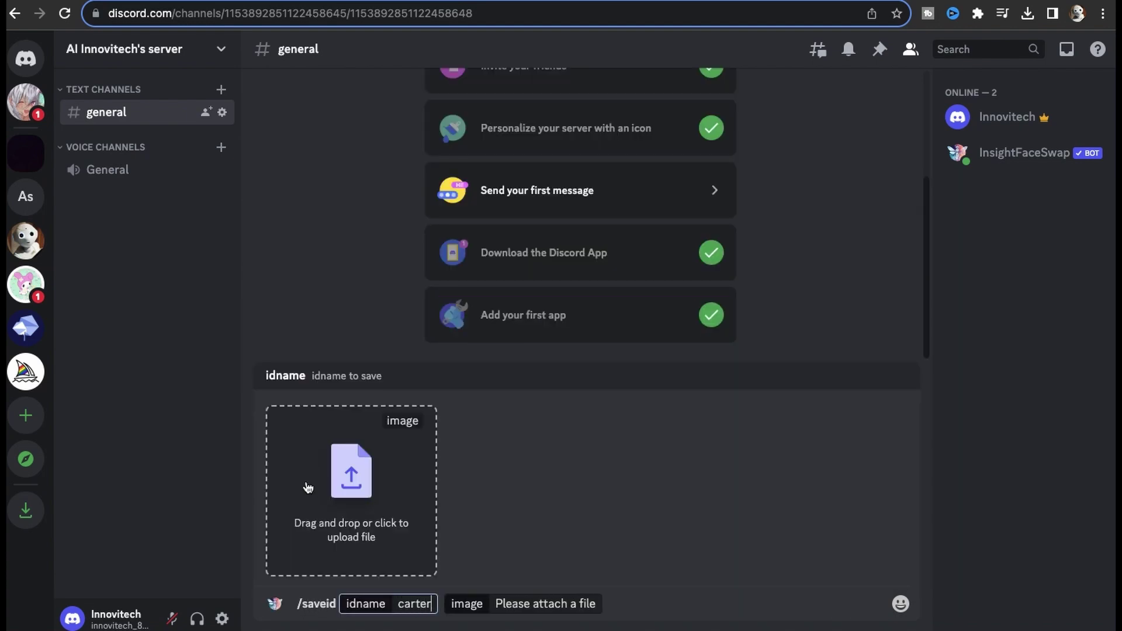
pyautogui.click(344, 486)
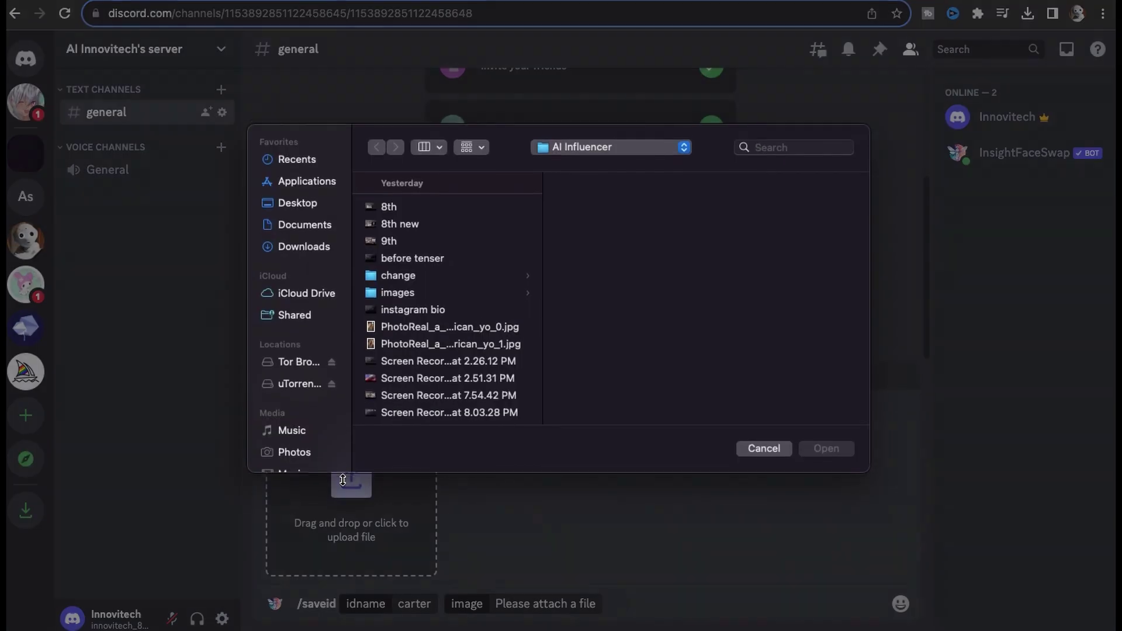
pyautogui.doubleClick(462, 330)
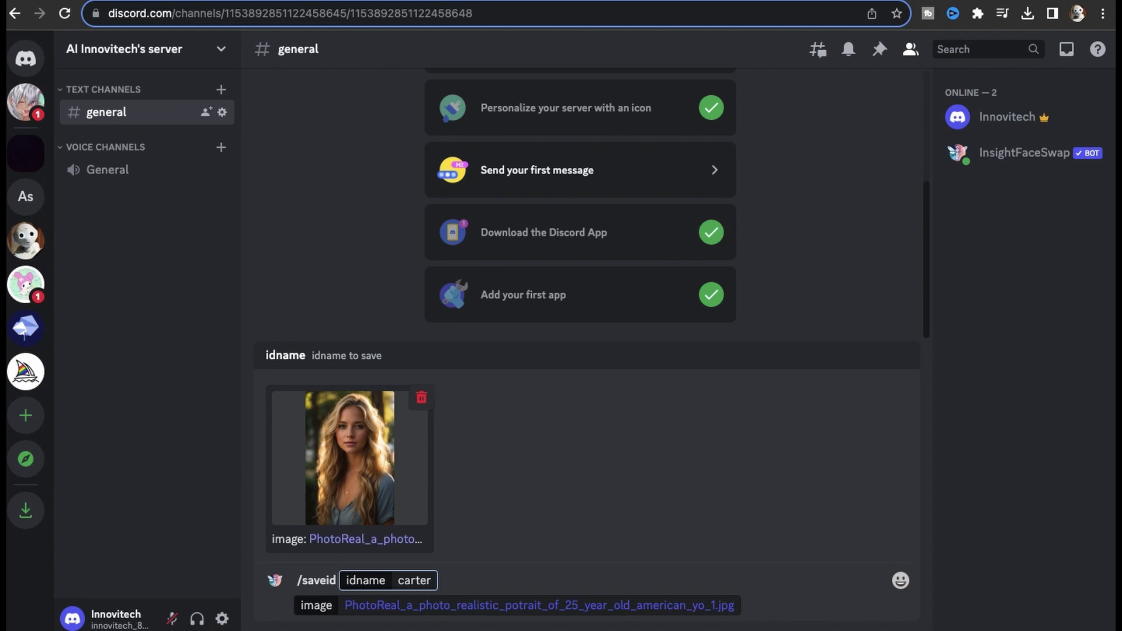
pyautogui.press('Return')
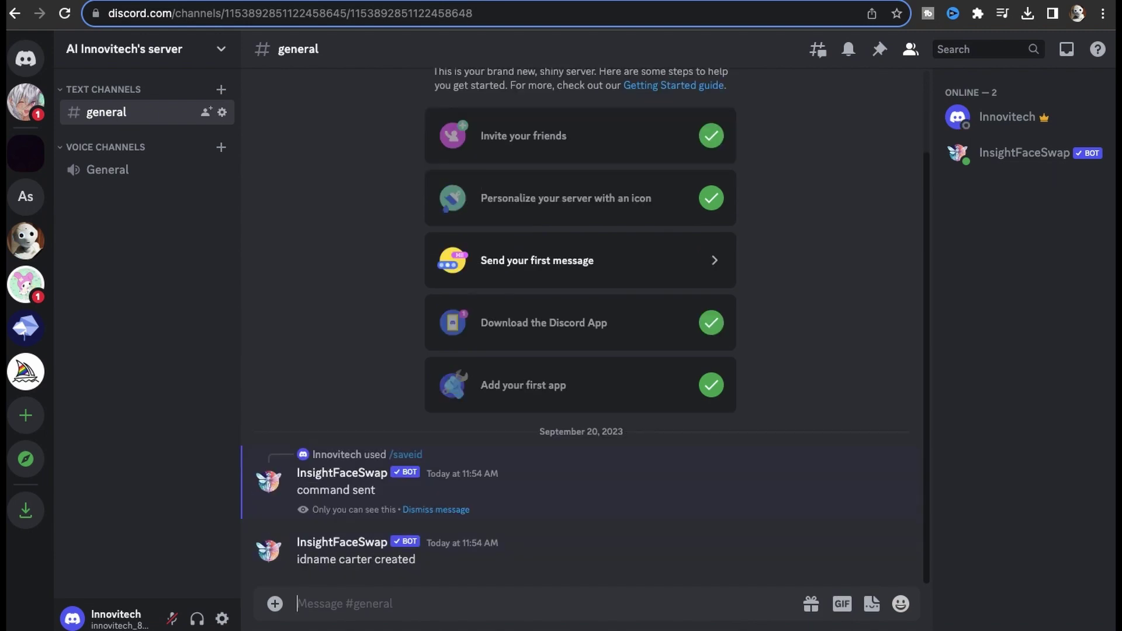
pyautogui.write('/swa')
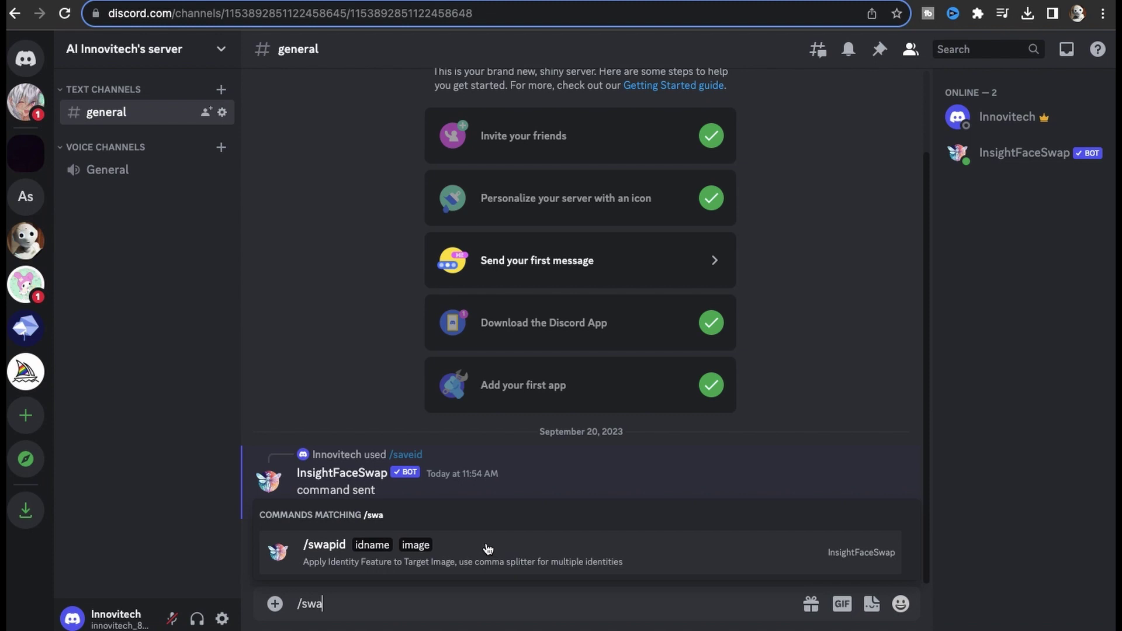
# - Run /swapid on the chosen PNG portrait using the carter identity
pyautogui.click(488, 549)
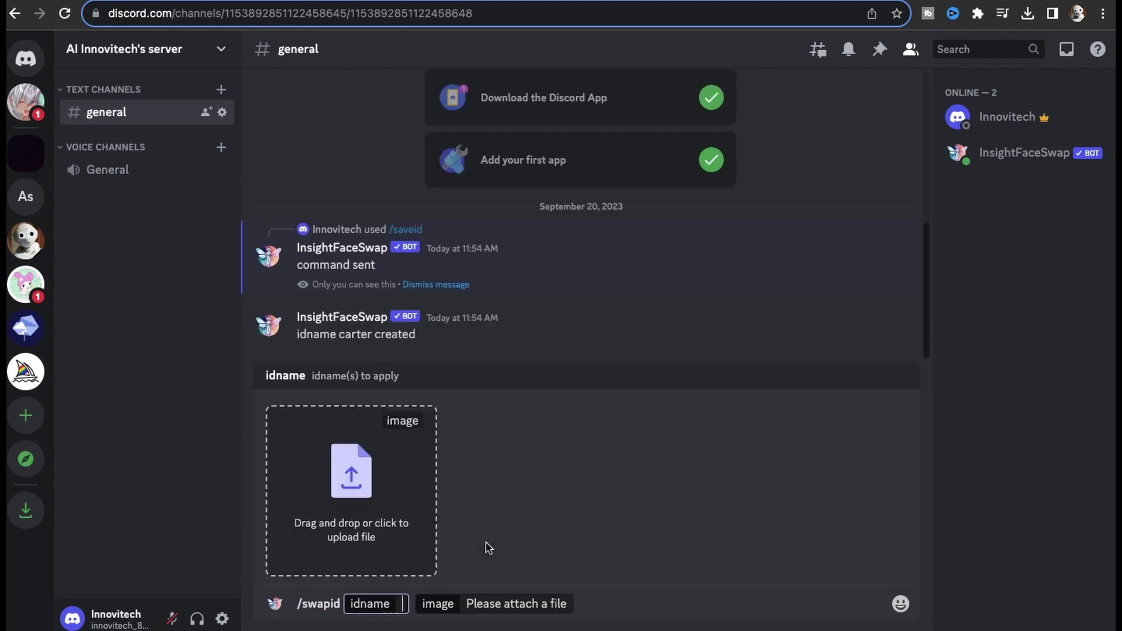
pyautogui.click(352, 485)
pyautogui.click(825, 453)
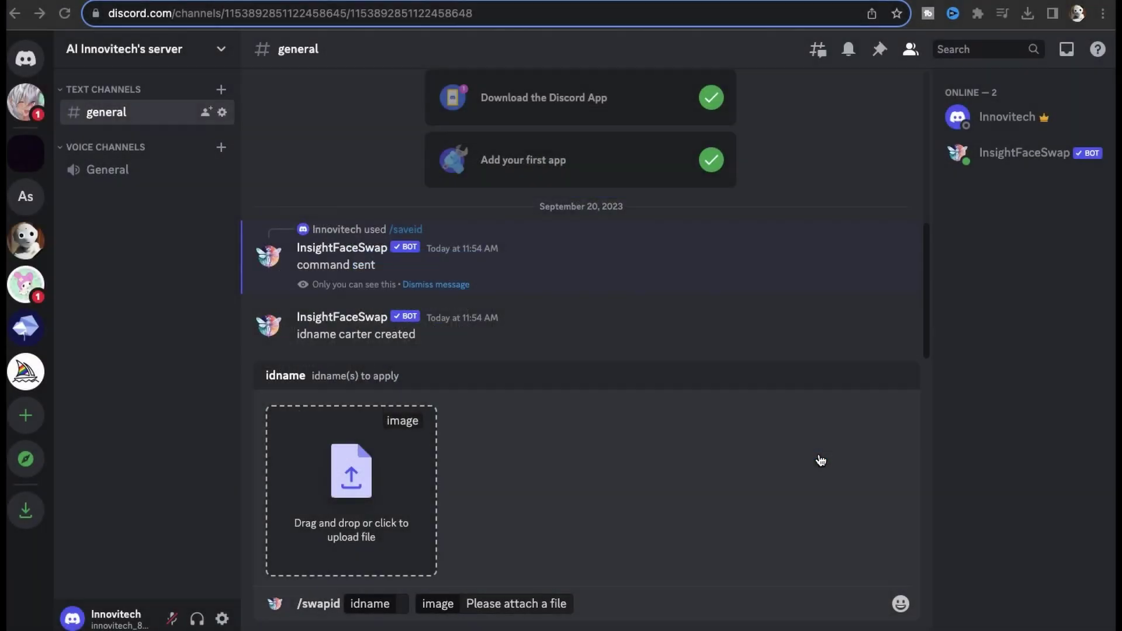
pyautogui.write('carter')
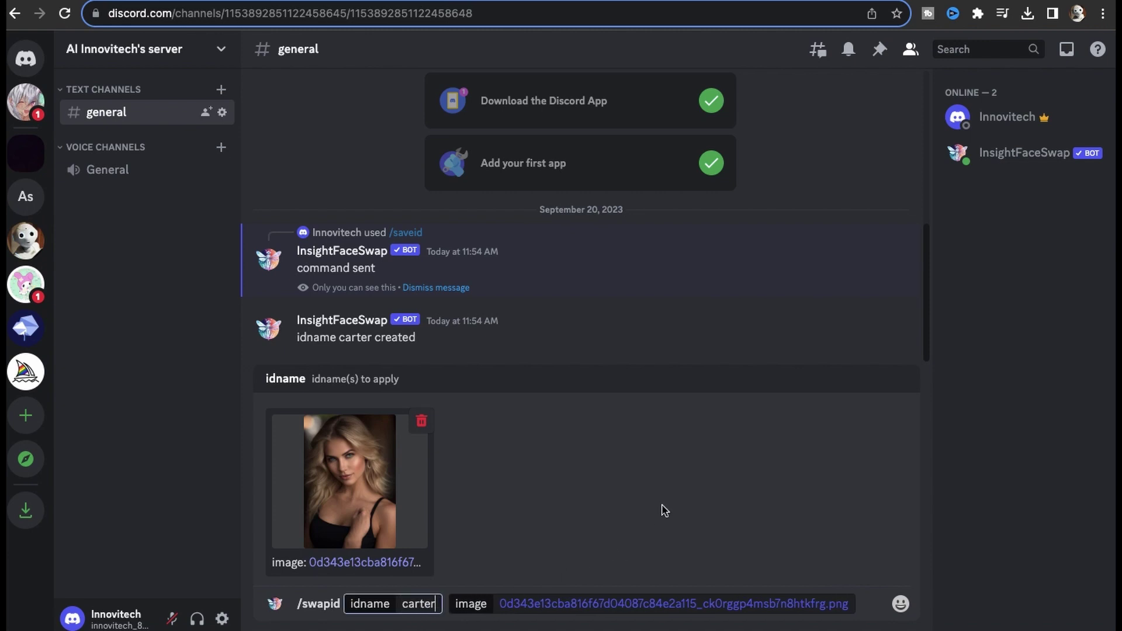
pyautogui.press('Return')
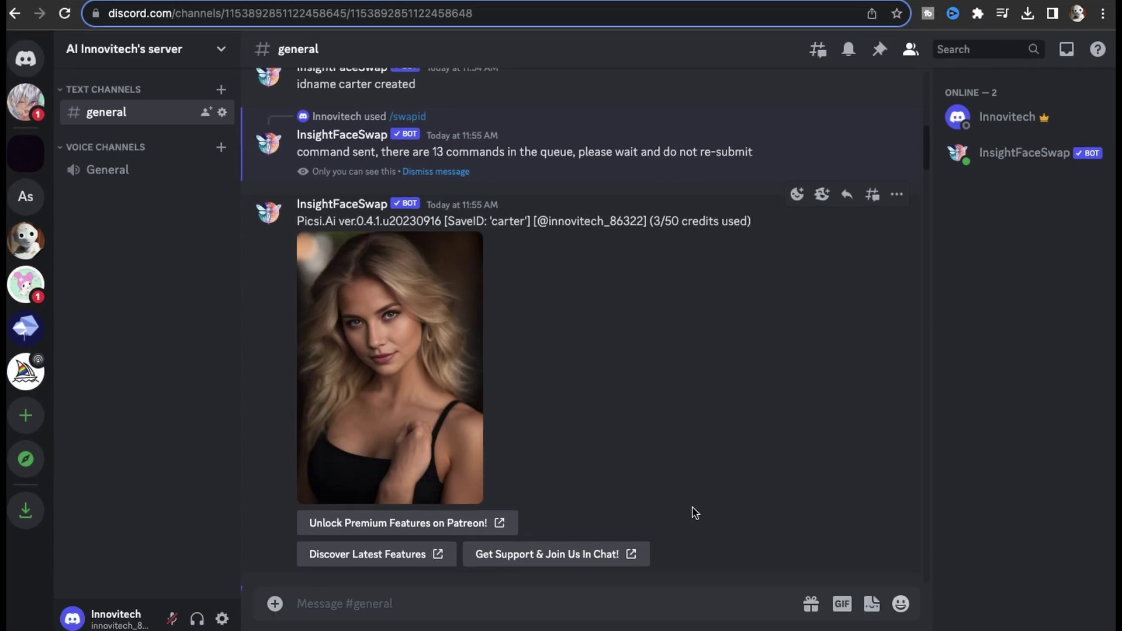
# - Open the swapped result image full size and save it to disk
pyautogui.scroll(-20, 694, 513)
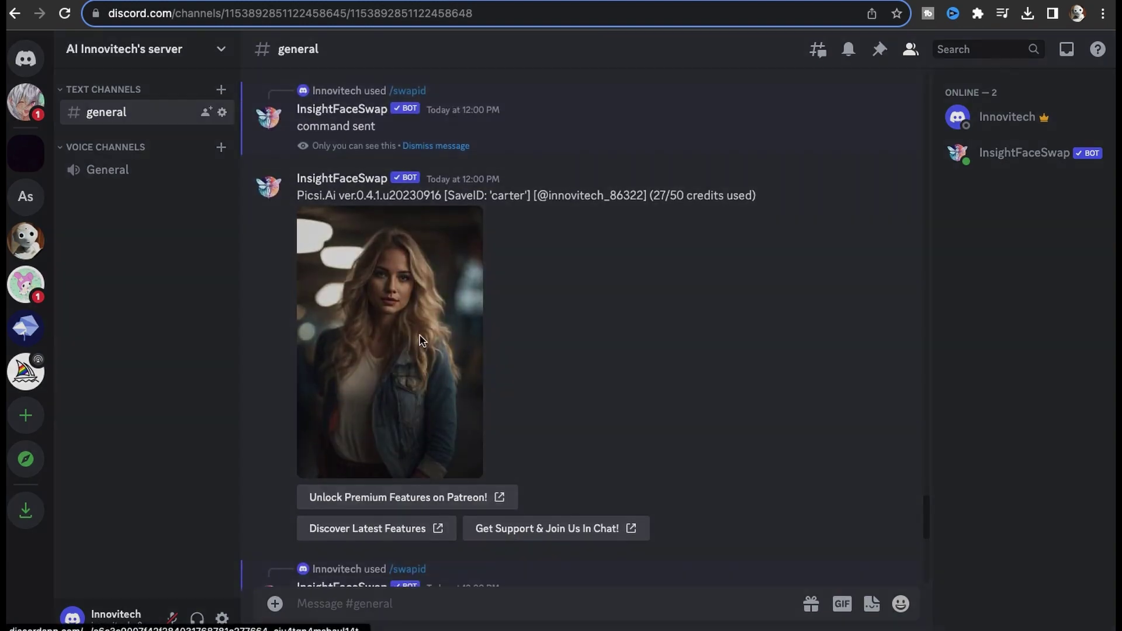
pyautogui.click(419, 340)
pyautogui.rightClick(544, 305)
pyautogui.click(573, 329)
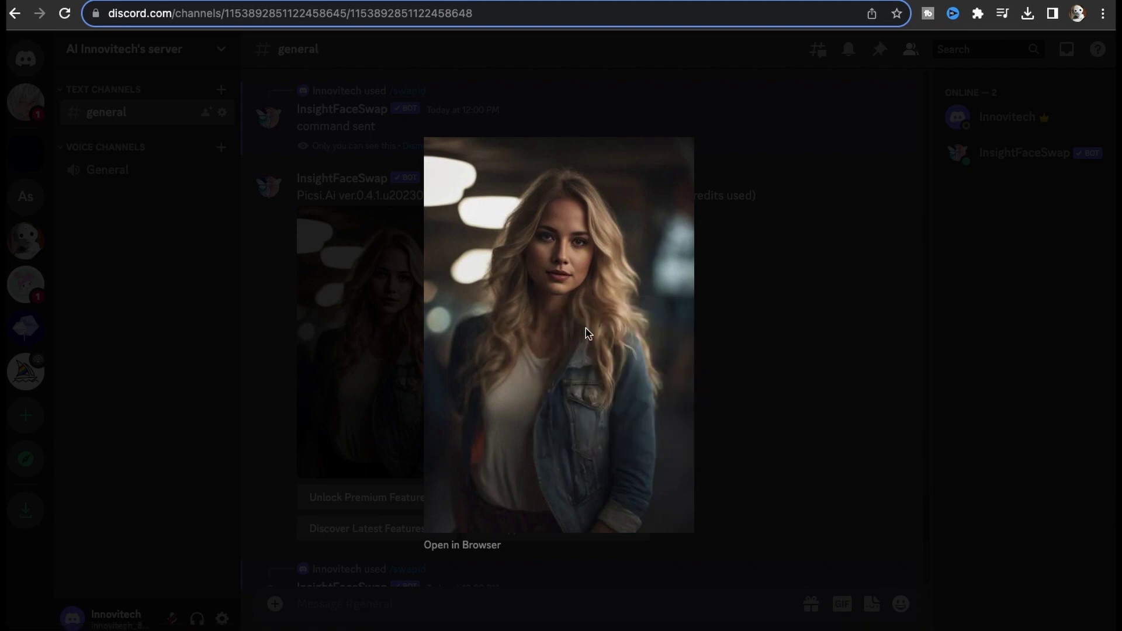
pyautogui.click(633, 347)
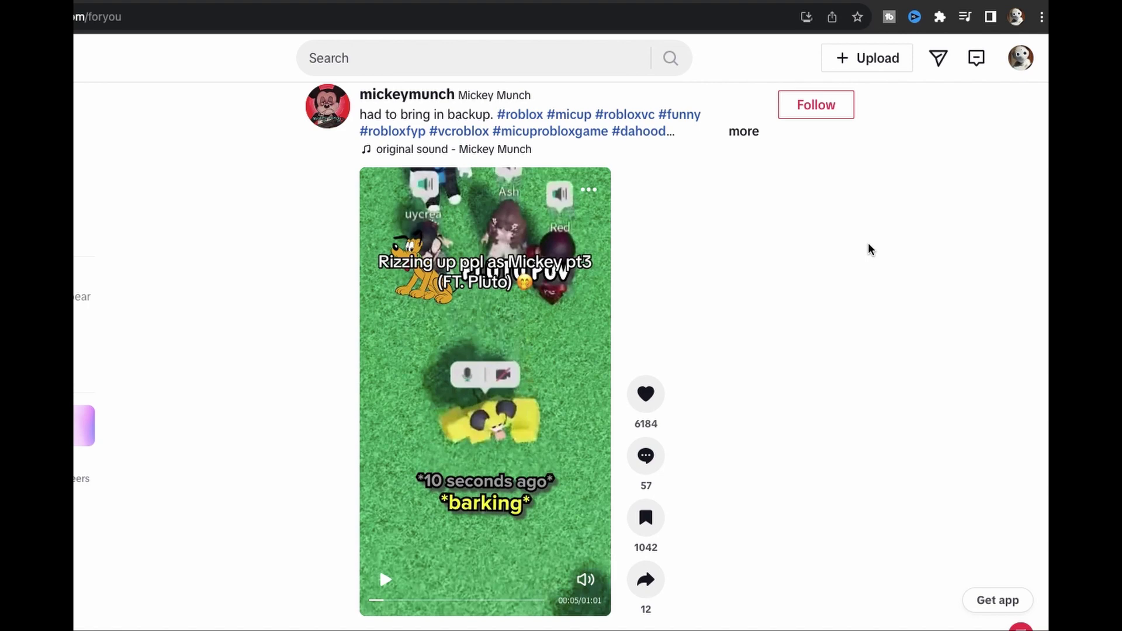
# - Open the 'model blonde girl' search result video, pause it, and select its URL
pyautogui.scroll(5, 868, 243)
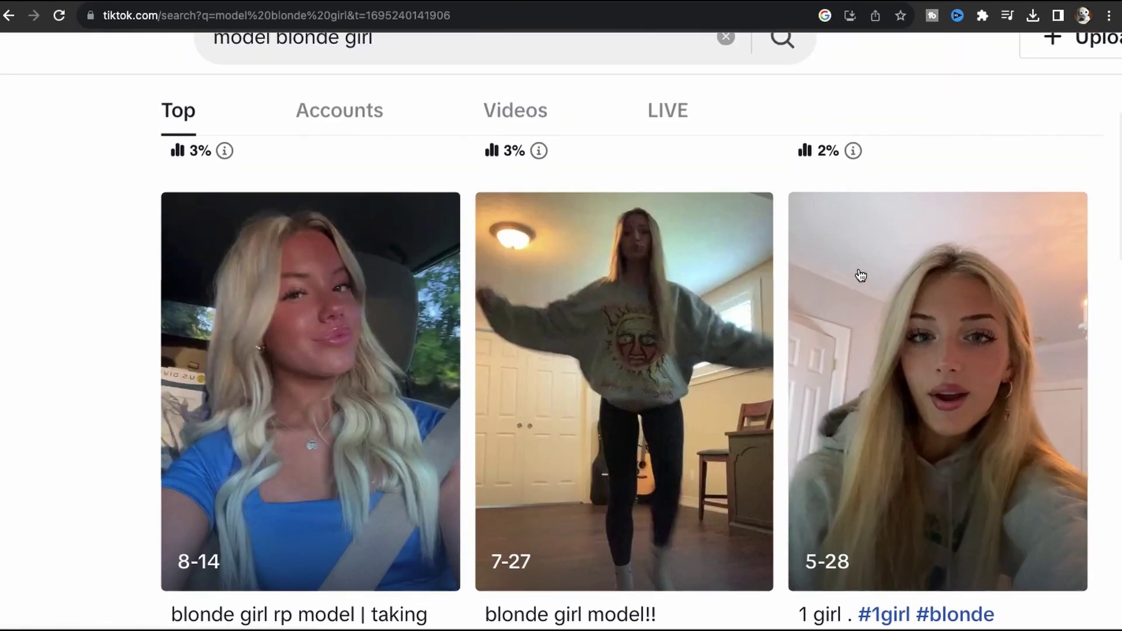
pyautogui.scroll(5, 861, 274)
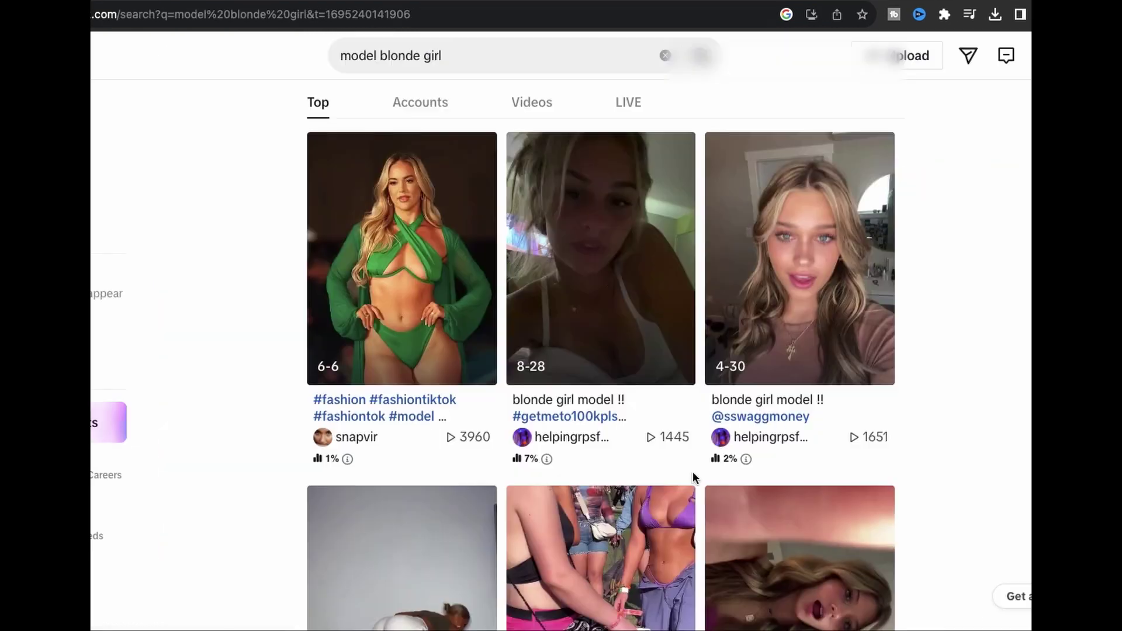
pyautogui.click(823, 259)
pyautogui.click(483, 334)
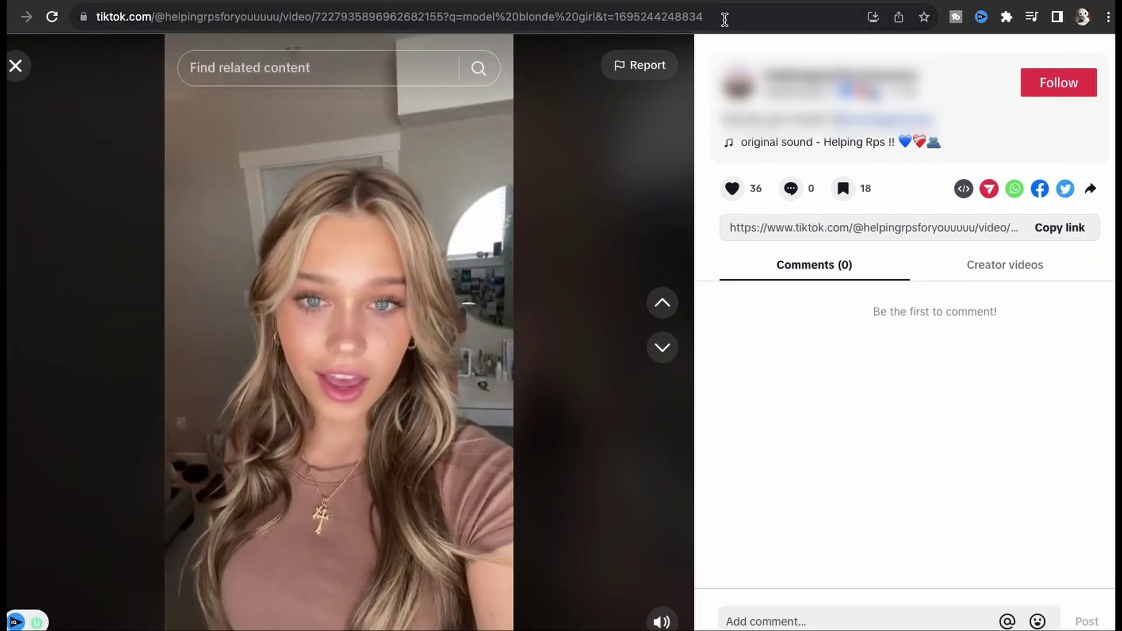
pyautogui.click(725, 18)
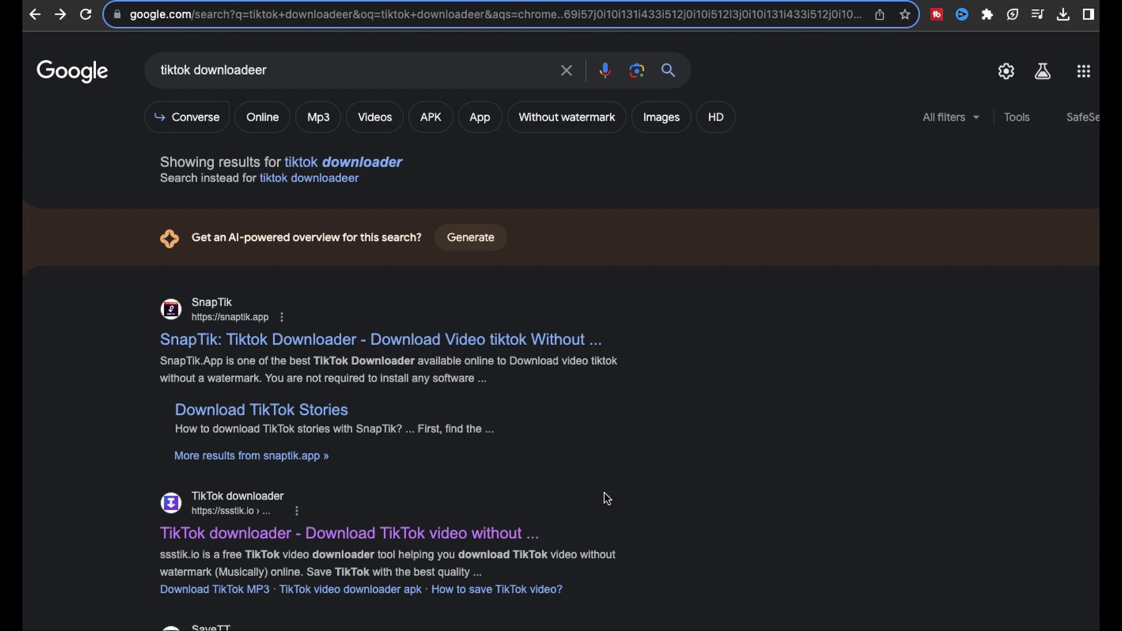
# - Paste the TikTok link into ssstik.io and download the video without a watermark
pyautogui.scroll(-1, 607, 498)
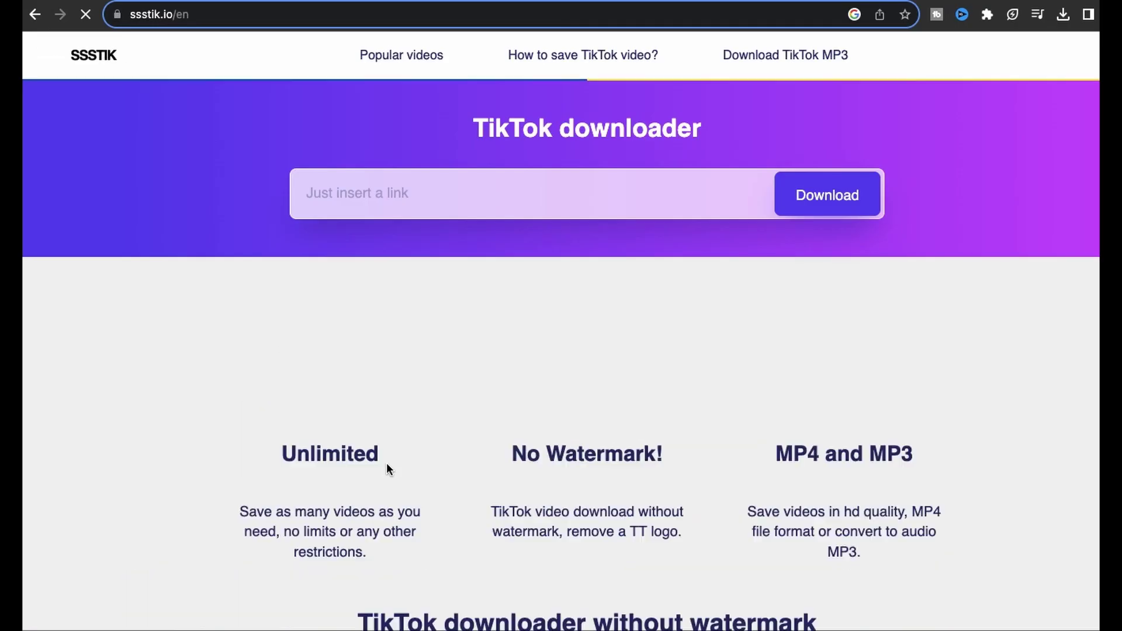
pyautogui.click(509, 187)
pyautogui.press('super+v')
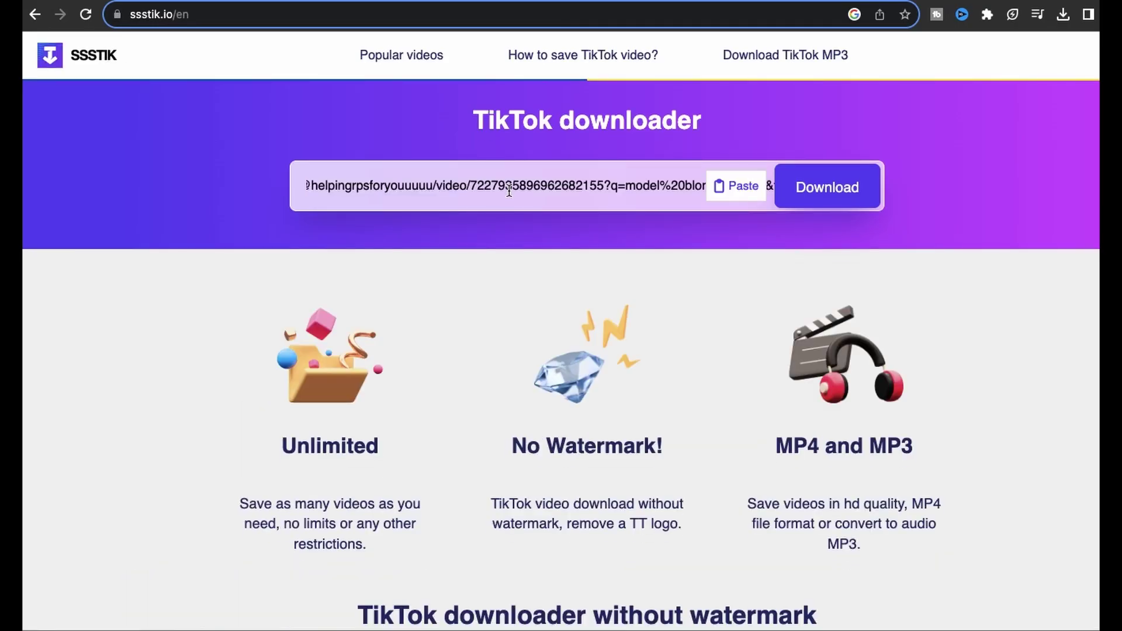
pyautogui.click(844, 192)
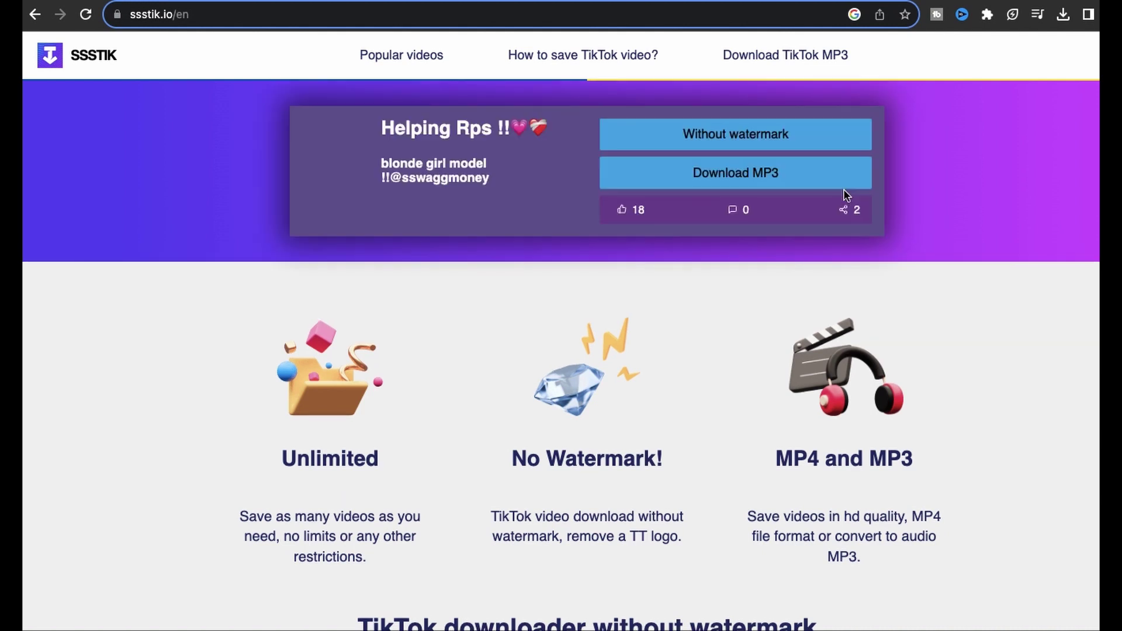
pyautogui.click(742, 139)
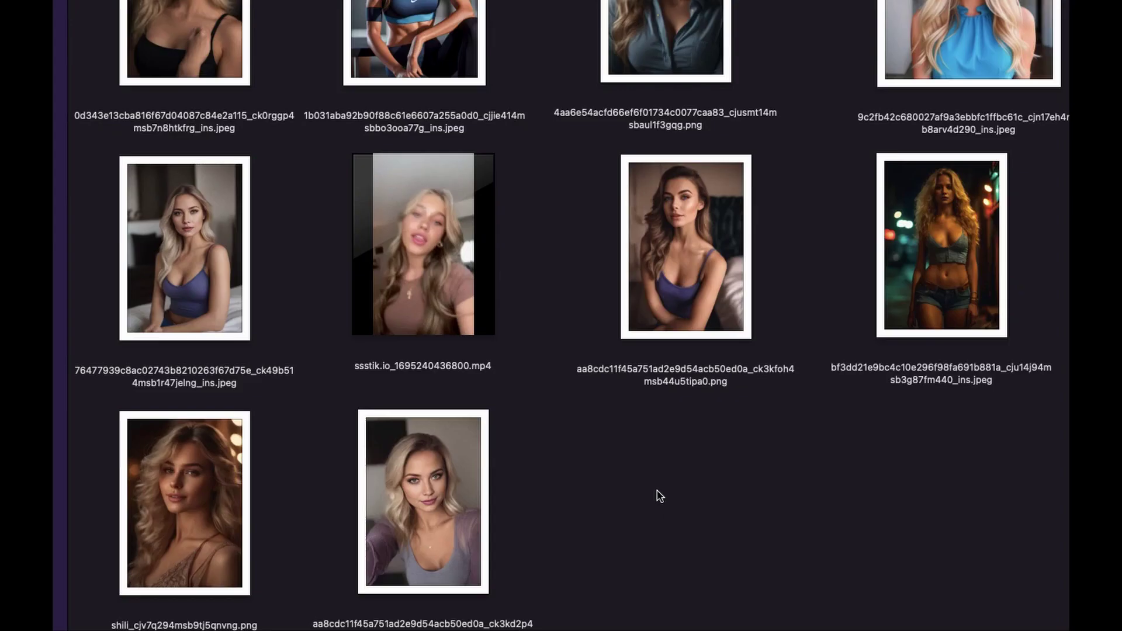
# - Rename the downloaded ssstik.io mp4 file to Test.mp4 in Finder
pyautogui.click(489, 368)
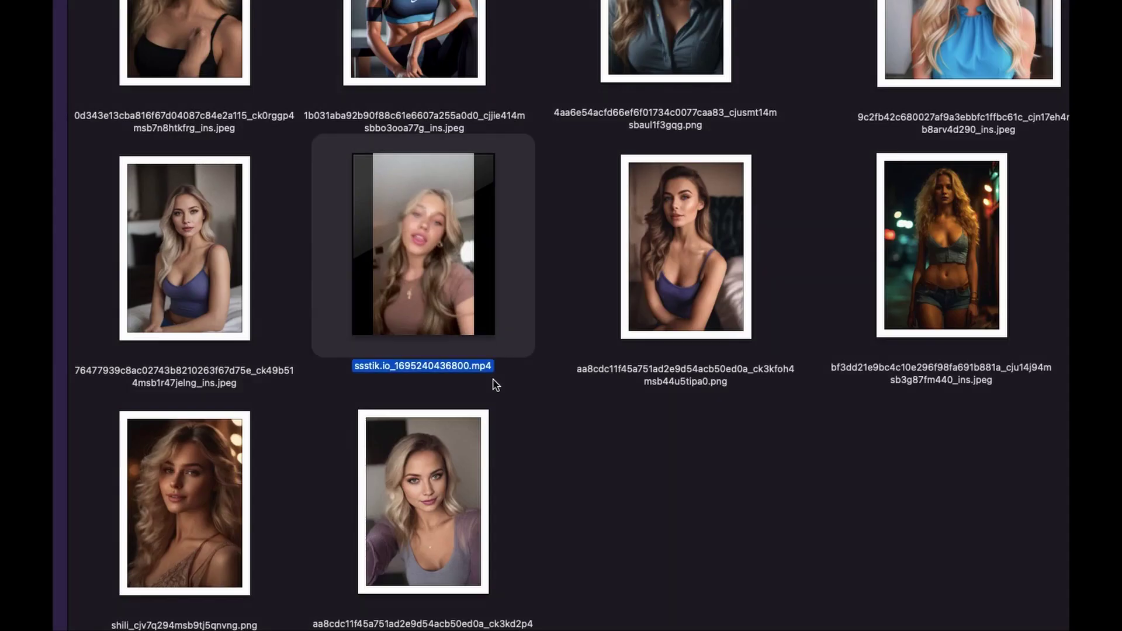
pyautogui.press('Return')
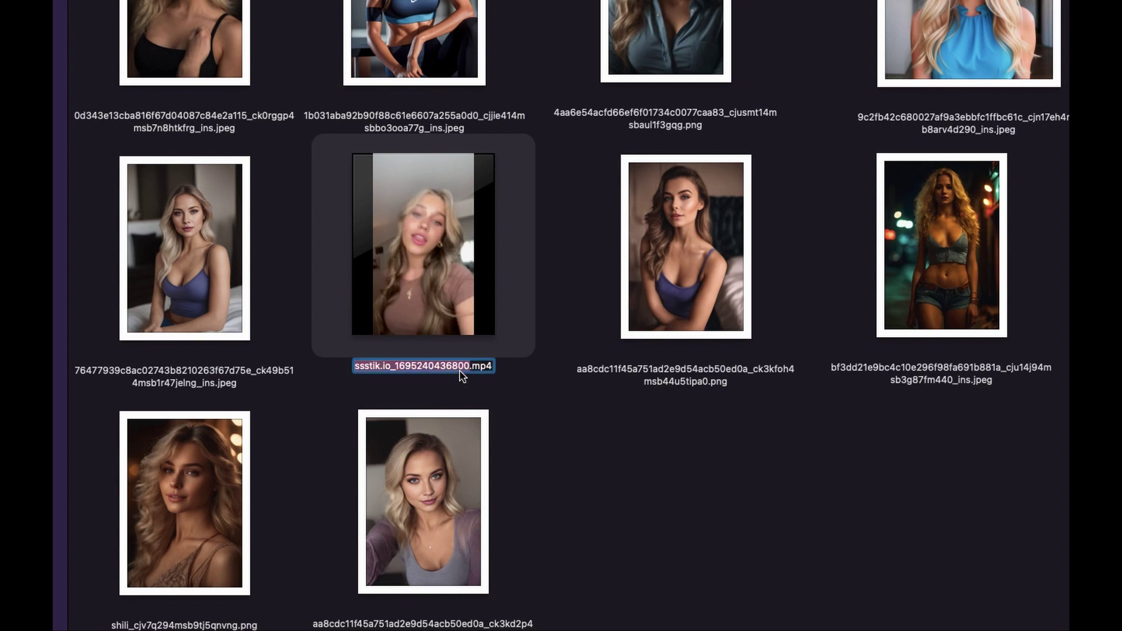
pyautogui.write('Test')
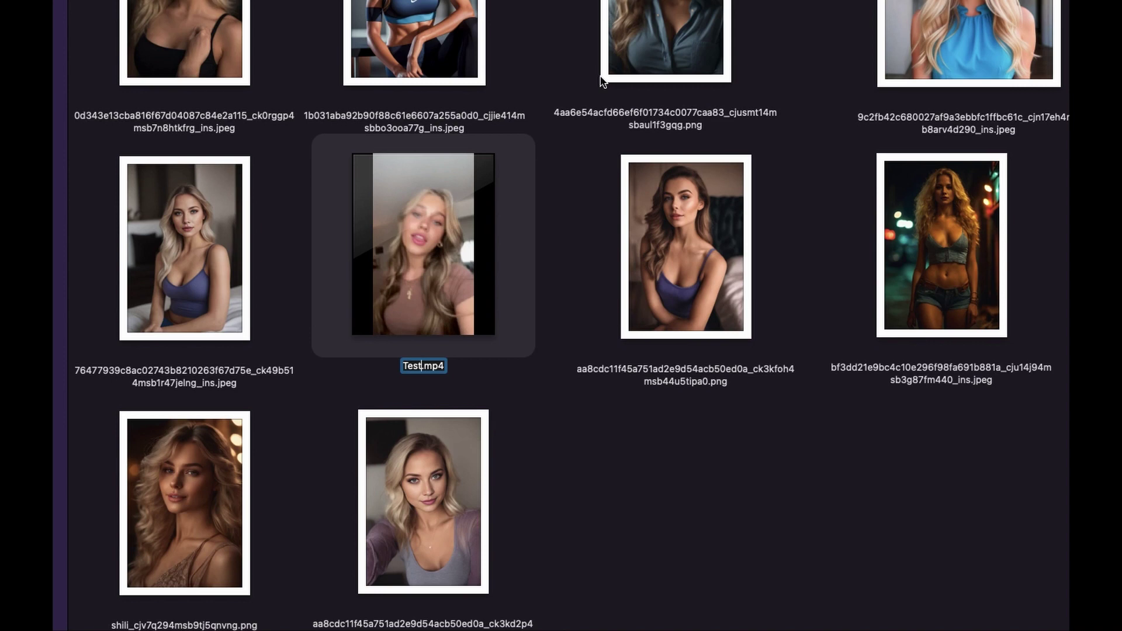
pyautogui.press('Return')
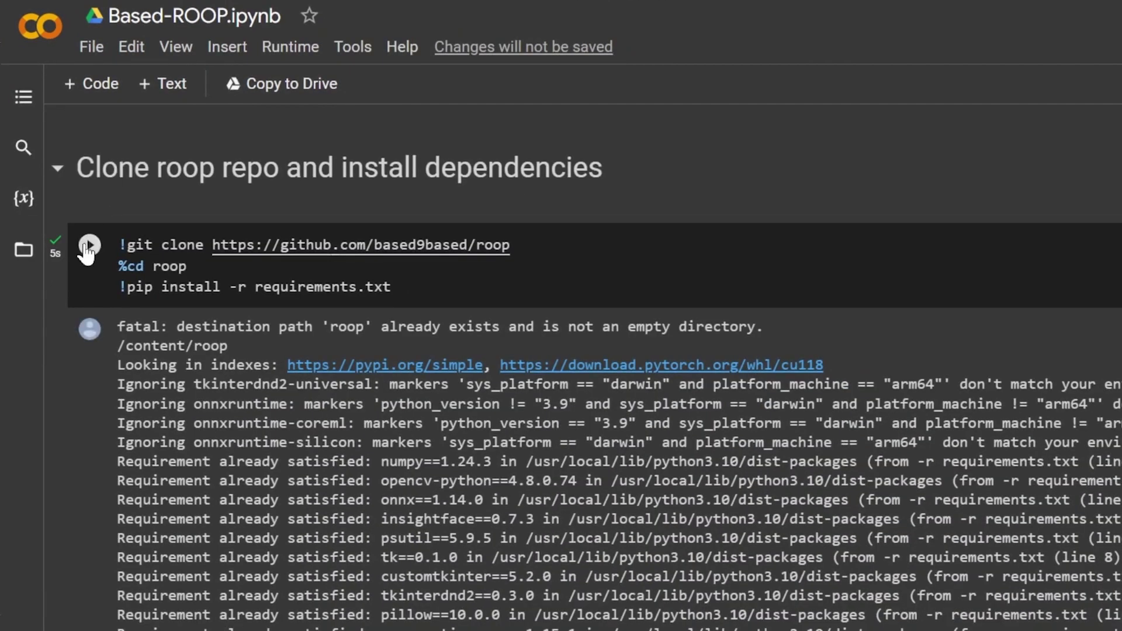
# - Rerun the 'Clone roop repo' install cell and check its last output line
pyautogui.click(90, 246)
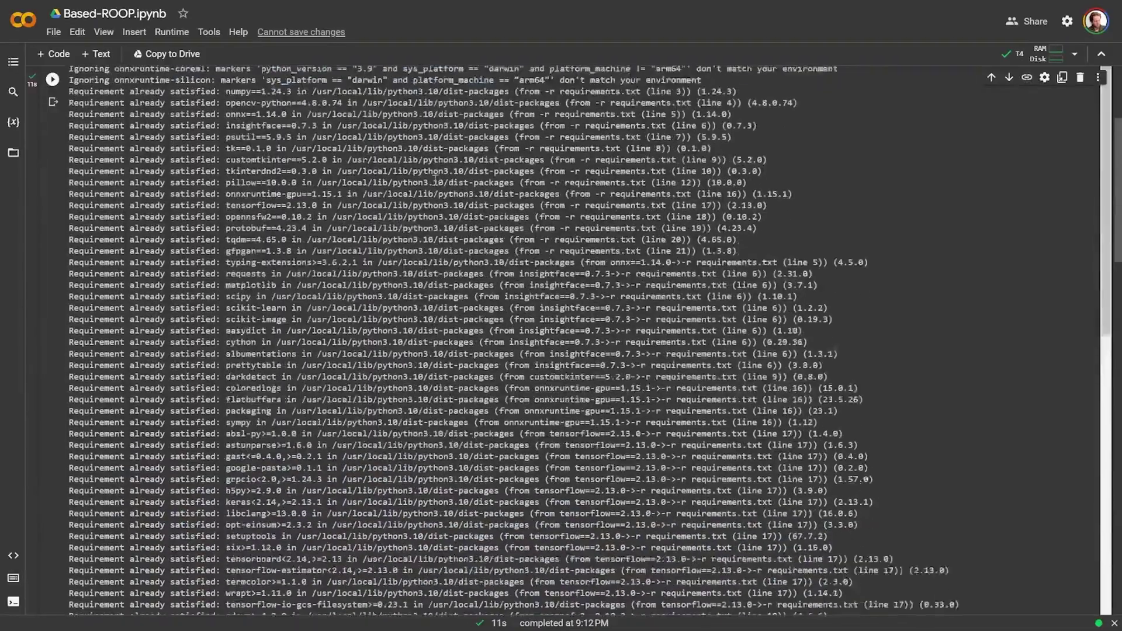
pyautogui.scroll(-8, 435, 177)
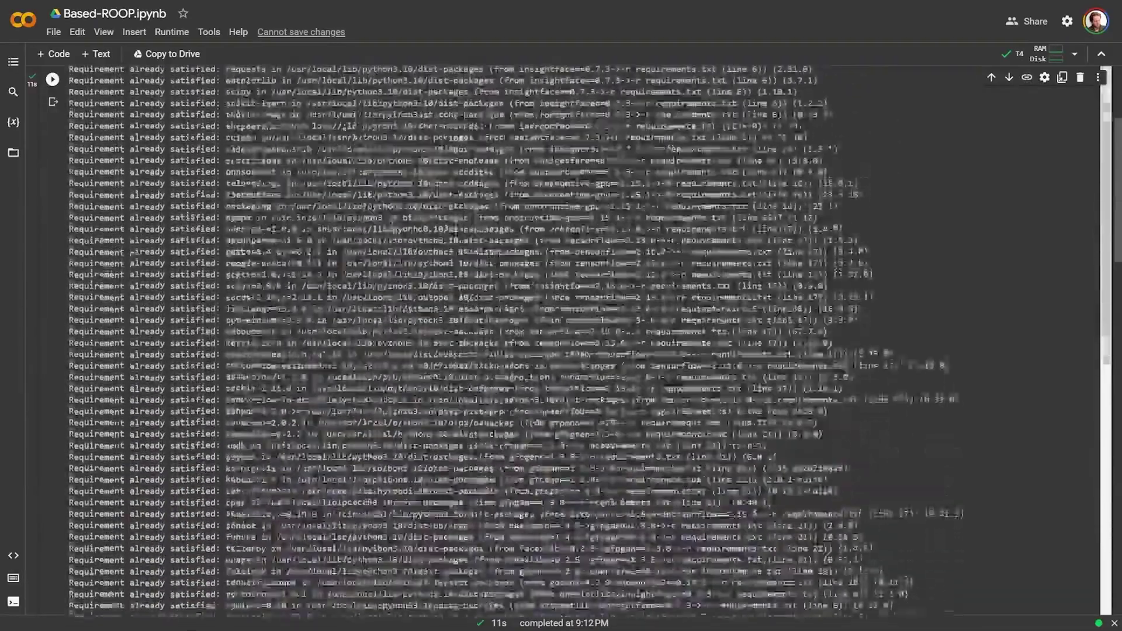
pyautogui.scroll(-4, 358, 262)
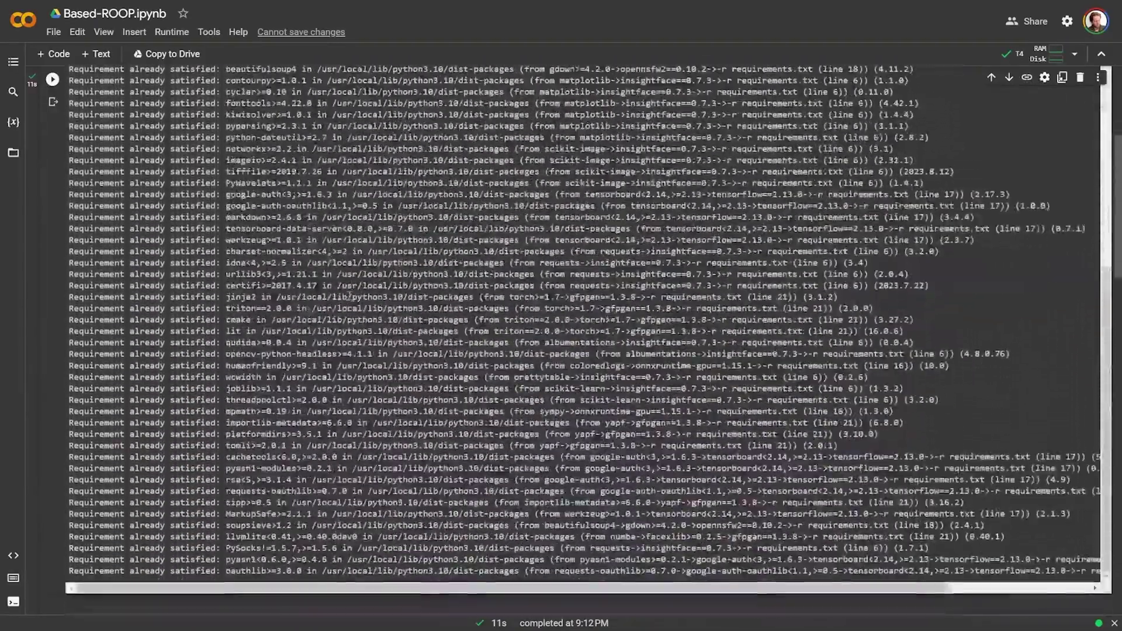
pyautogui.scroll(-3, 335, 359)
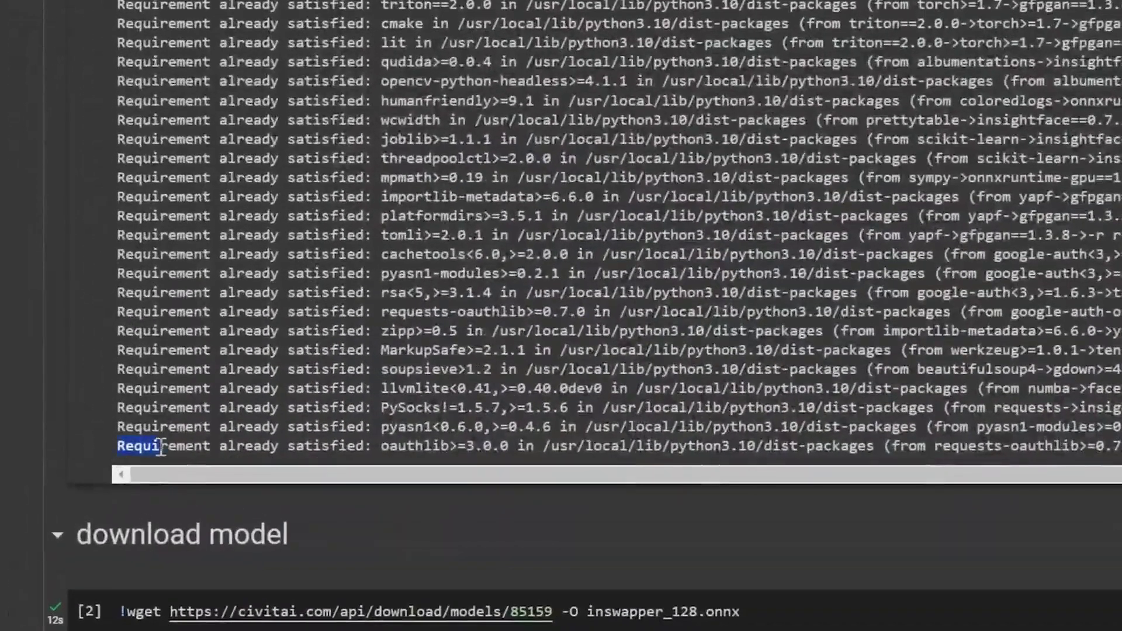
pyautogui.moveTo(161, 448); pyautogui.dragTo(260, 450)
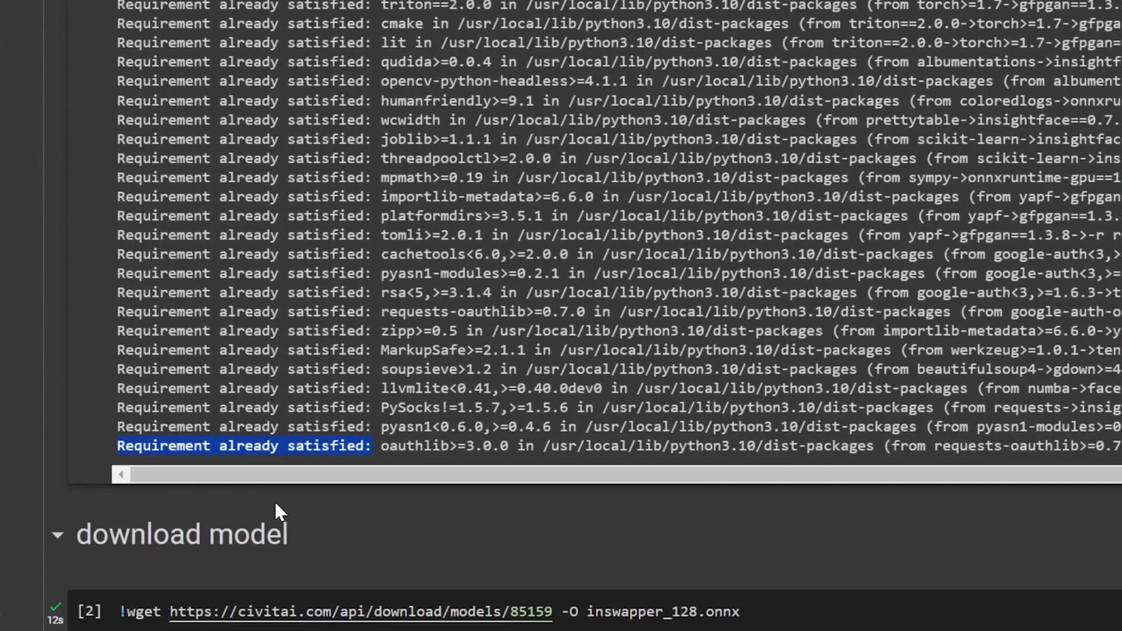
# - Rerun the download-model cell so inswapper_128.onnx is fetched again
pyautogui.scroll(-4, 191, 500)
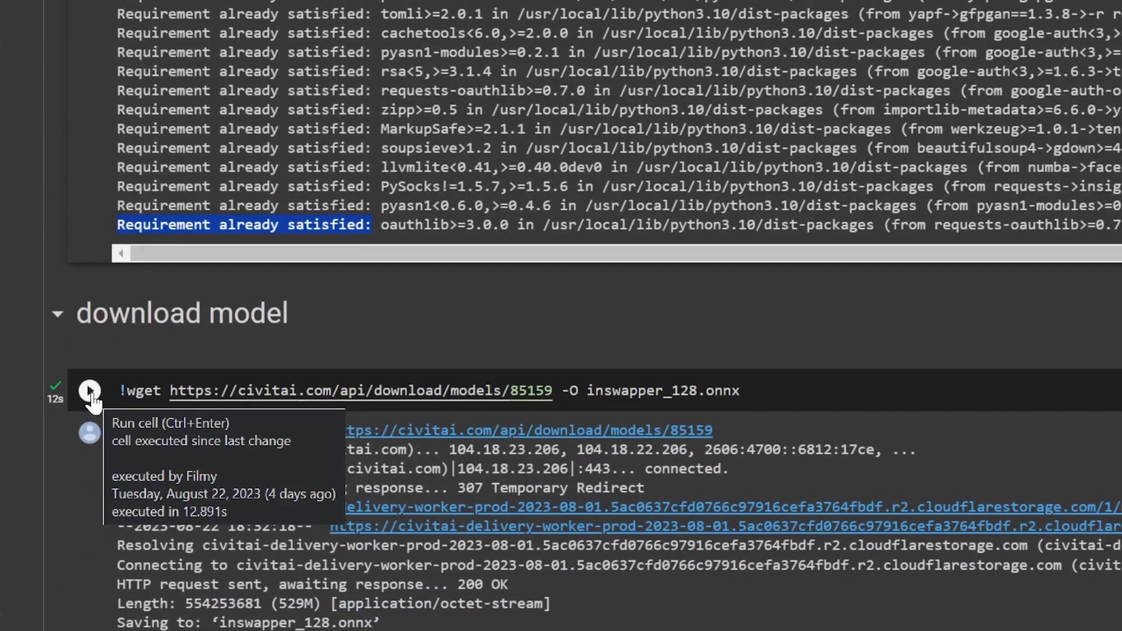
pyautogui.click(90, 391)
pyautogui.scroll(-4, 418, 451)
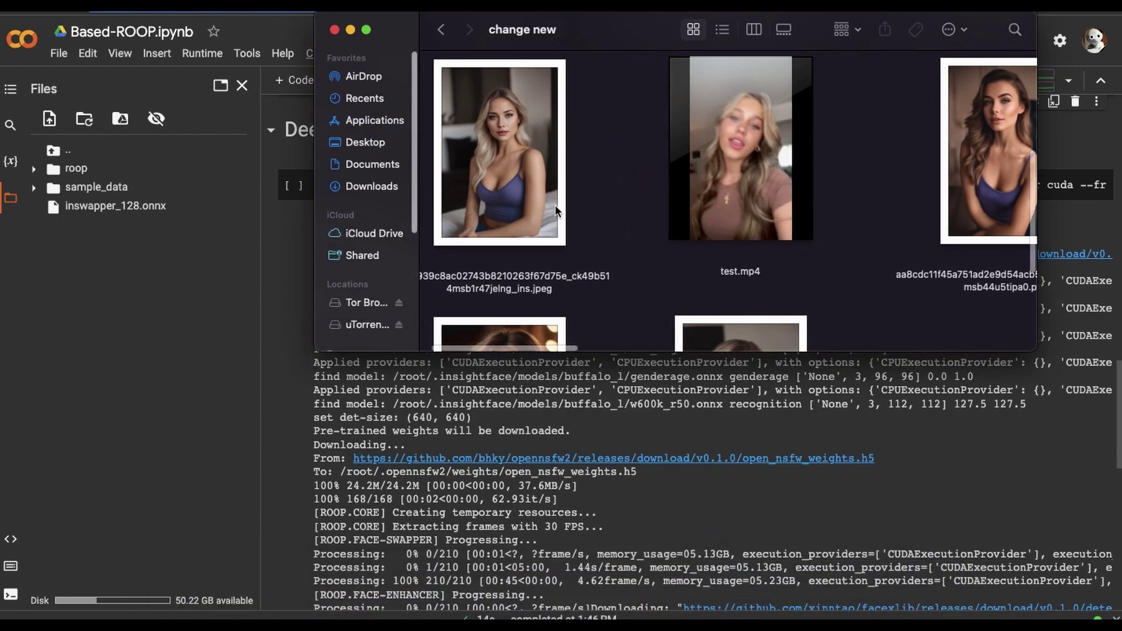
# - Upload emma.jpeg and the test.mp4 video from Finder into Colab's Files panel
pyautogui.scroll(3, 533, 129)
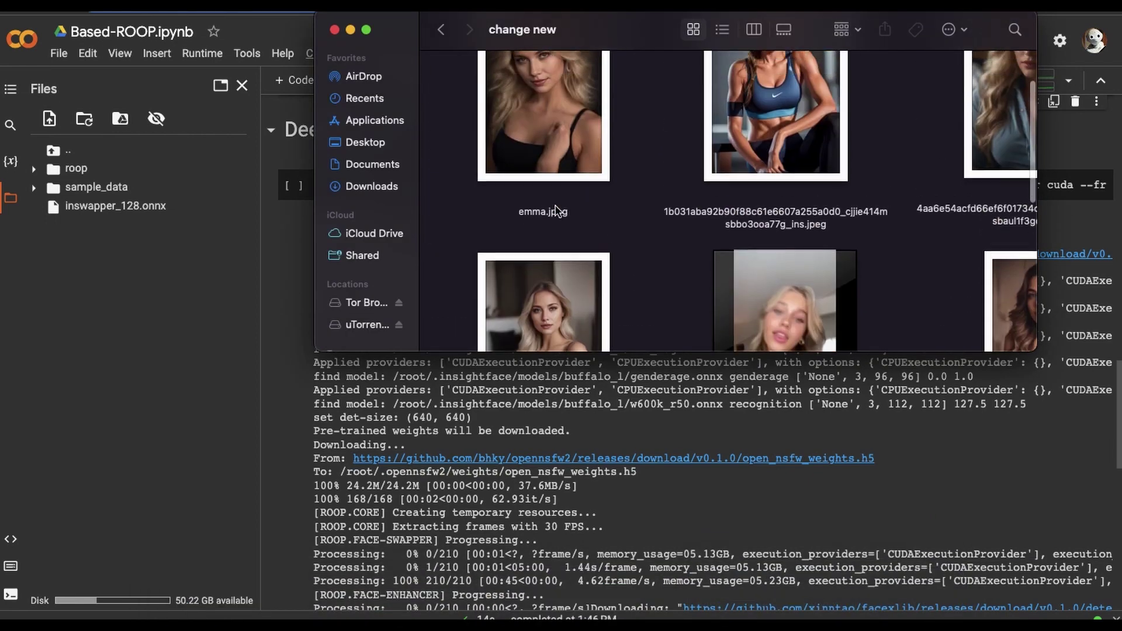
pyautogui.click(534, 128)
pyautogui.moveTo(533, 129); pyautogui.dragTo(126, 333)
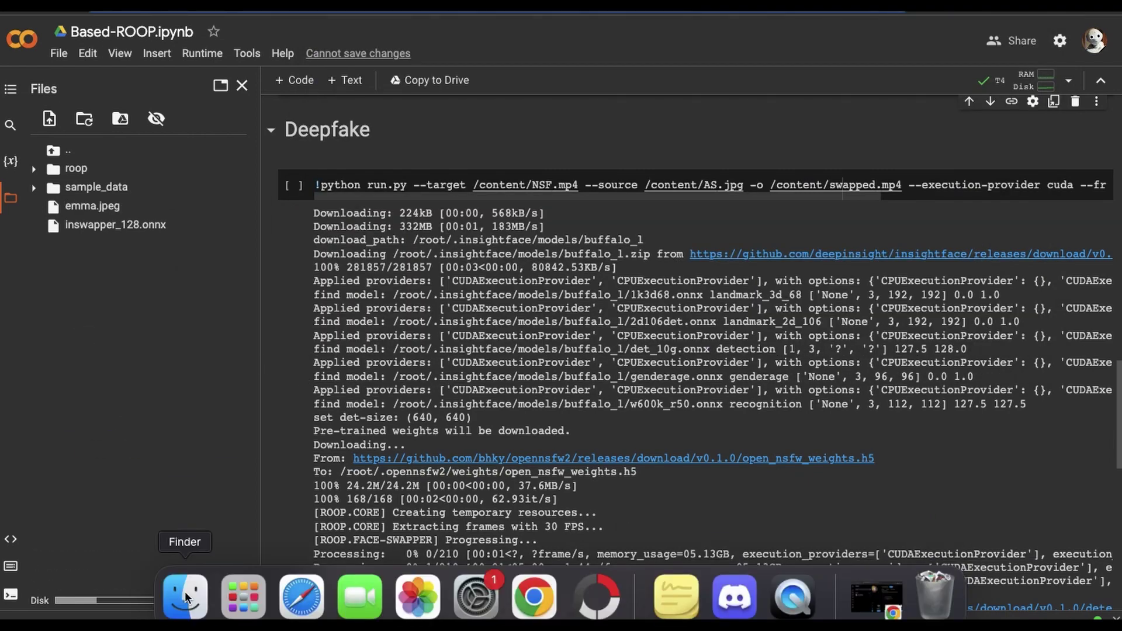
pyautogui.click(182, 593)
pyautogui.moveTo(737, 314); pyautogui.dragTo(66, 300)
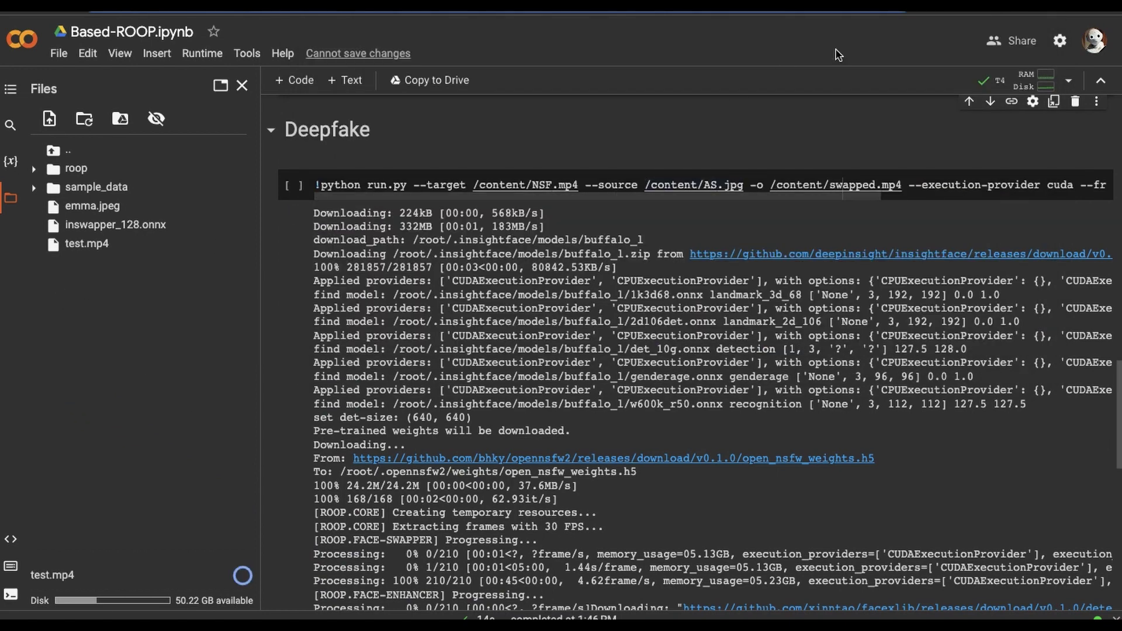
# - Replace the Deepfake command's --target with test.mp4's path and --source with emma.jpeg's path
pyautogui.scroll(4, 584, 351)
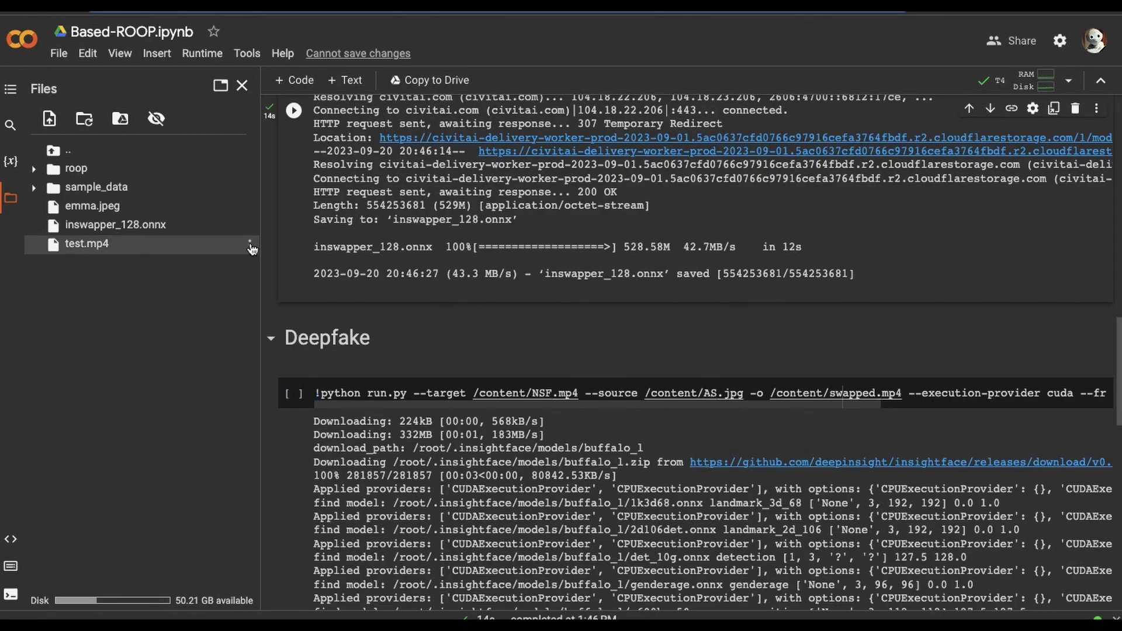
pyautogui.click(250, 245)
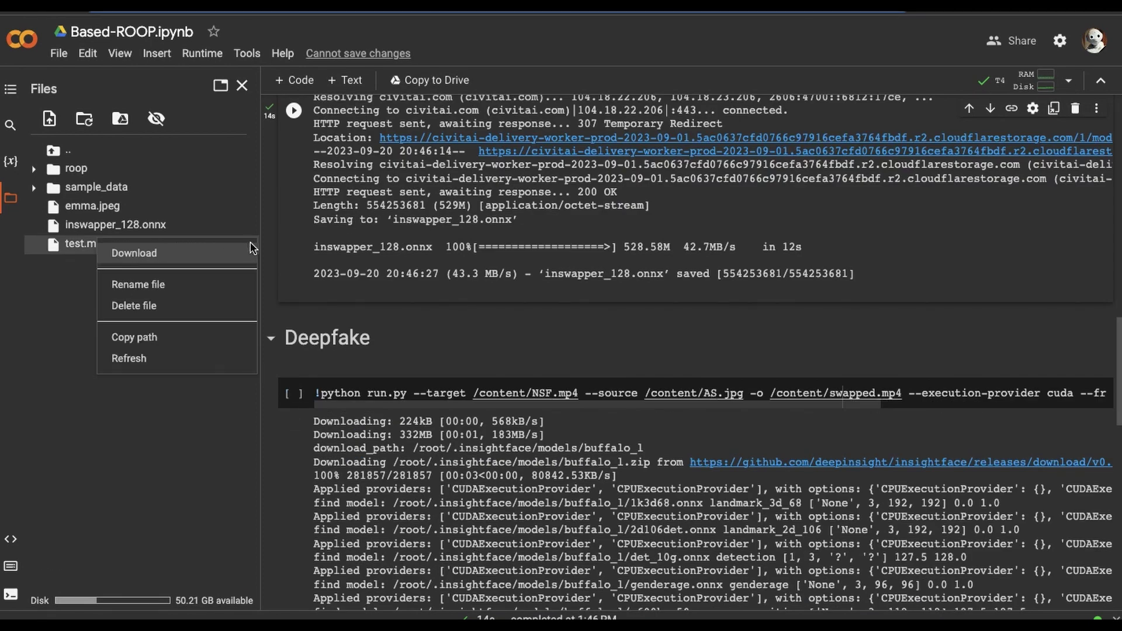
pyautogui.click(146, 343)
pyautogui.doubleClick(559, 390)
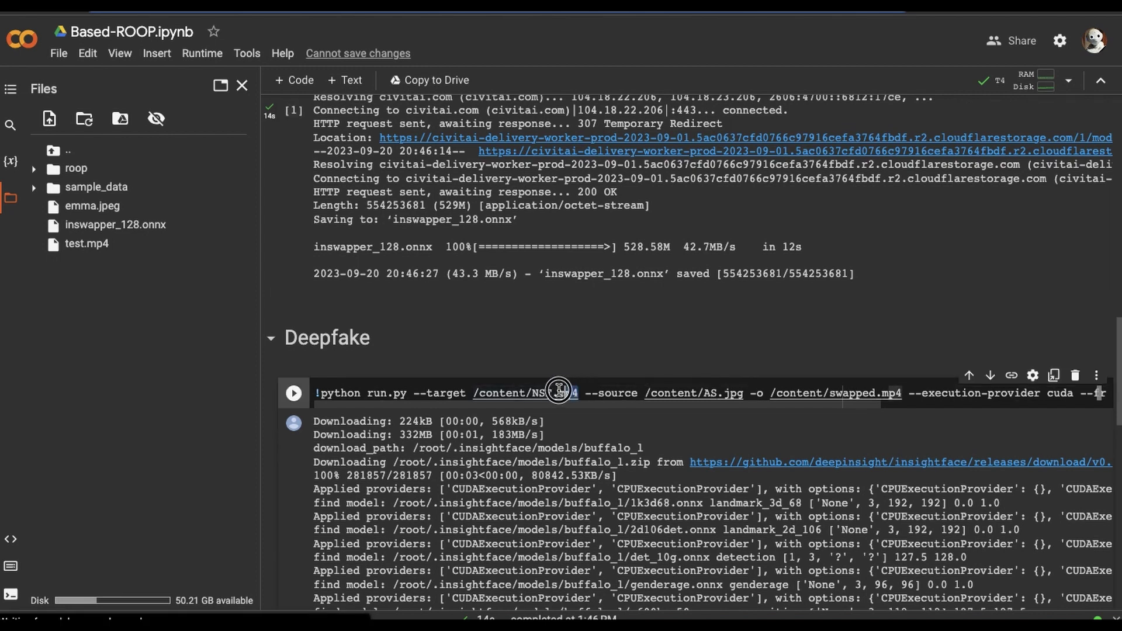
pyautogui.moveTo(559, 390); pyautogui.dragTo(476, 384)
pyautogui.write('/content/test.mp4')
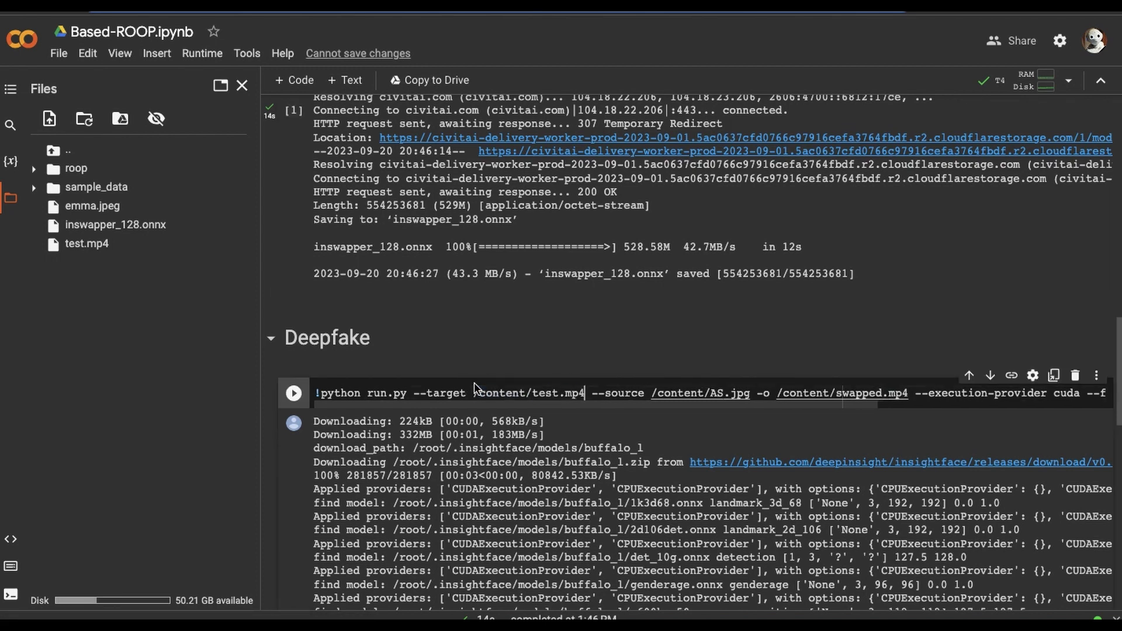
pyautogui.click(251, 209)
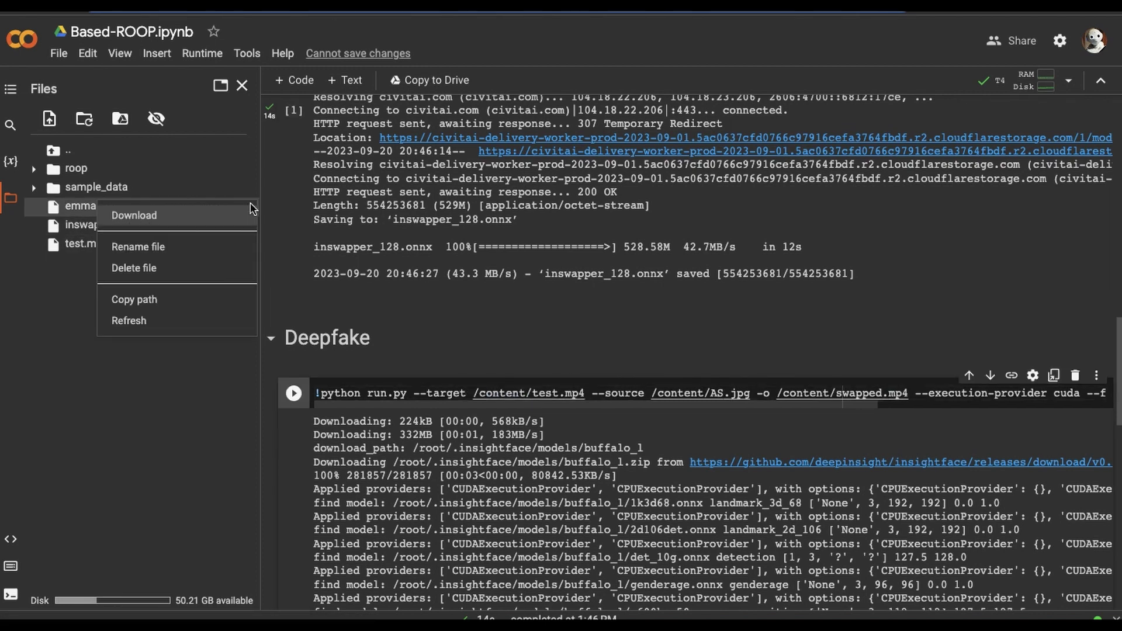
pyautogui.click(189, 297)
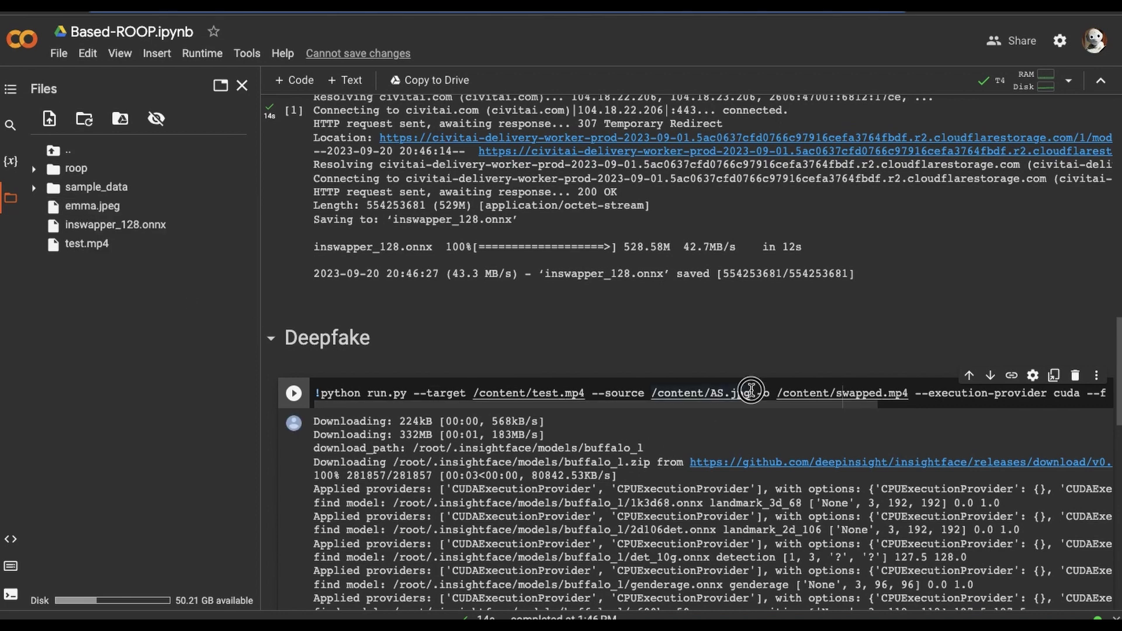
pyautogui.moveTo(752, 390); pyautogui.dragTo(651, 387)
pyautogui.hotkey('ctrl', 'v')
# - Run the Deepfake face-swap cell and add an empty code cell below
pyautogui.scroll(-2, 295, 314)
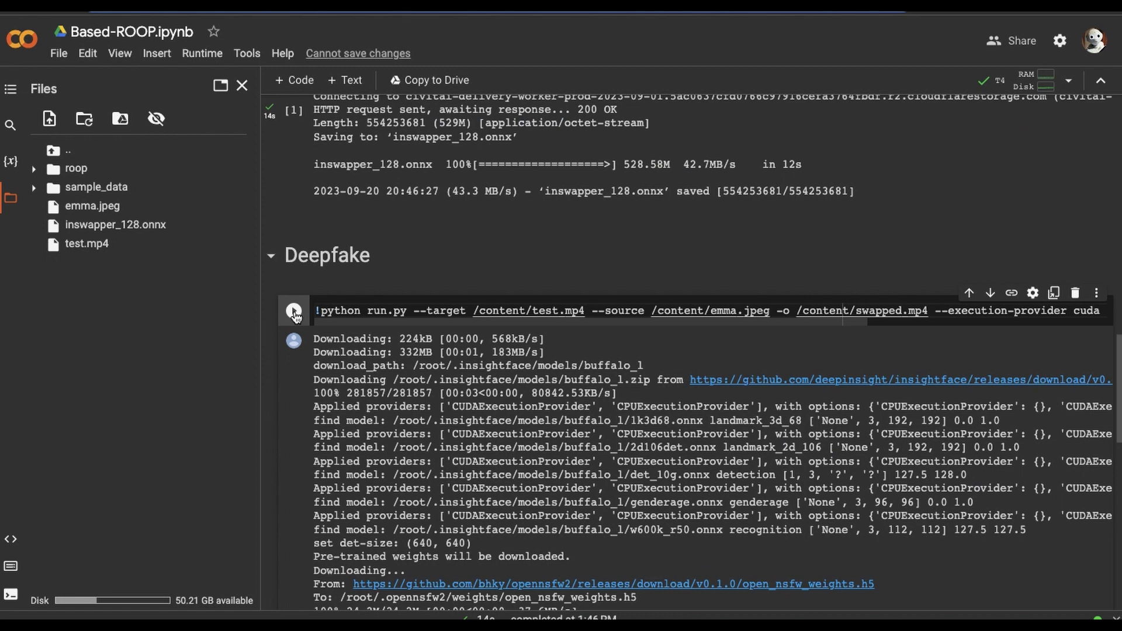
pyautogui.click(294, 311)
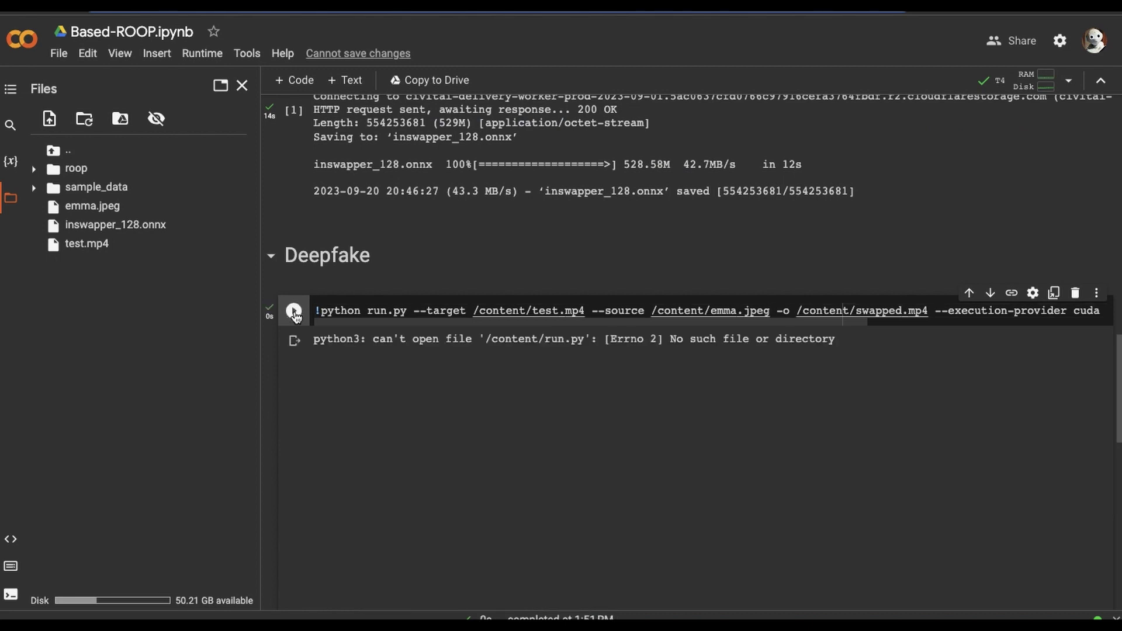
pyautogui.hotkey('ctrl', 'm')
pyautogui.press('b')
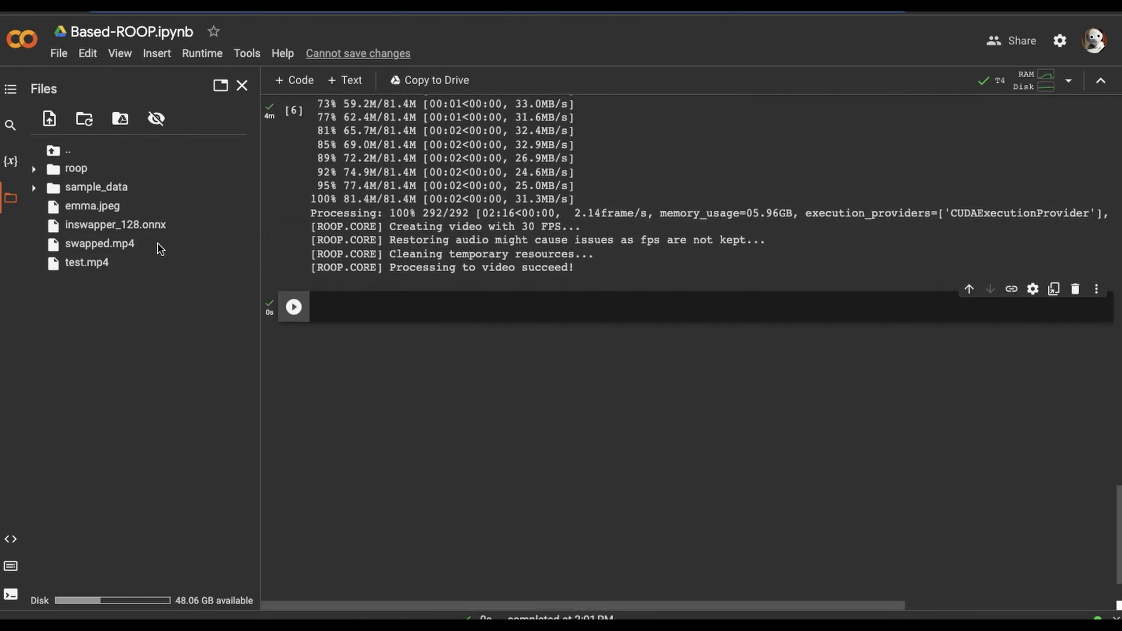
# - Download swapped.mp4 from the Files panel and open swapped (1).mp4 in the player
pyautogui.moveTo(250, 245)
pyautogui.click(250, 245)
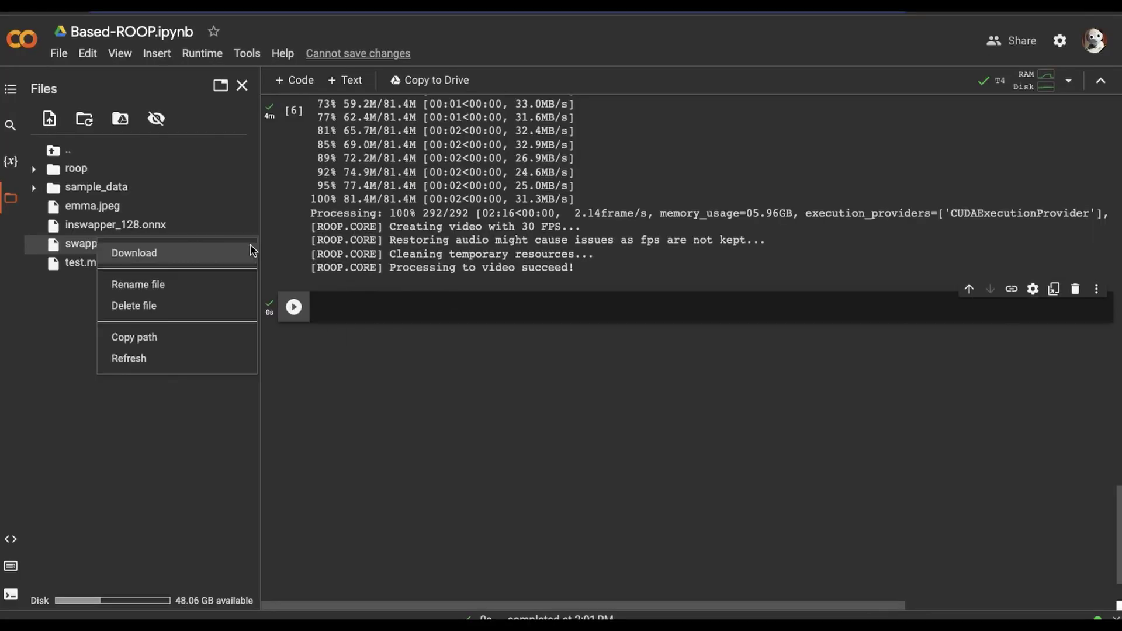
pyautogui.click(202, 256)
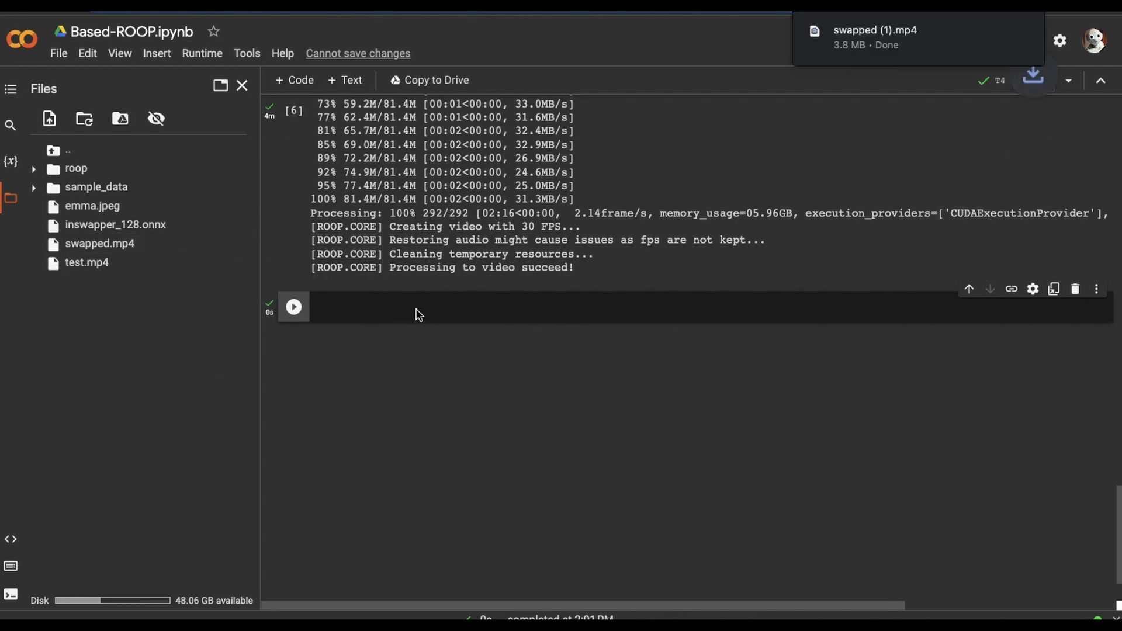
pyautogui.click(884, 49)
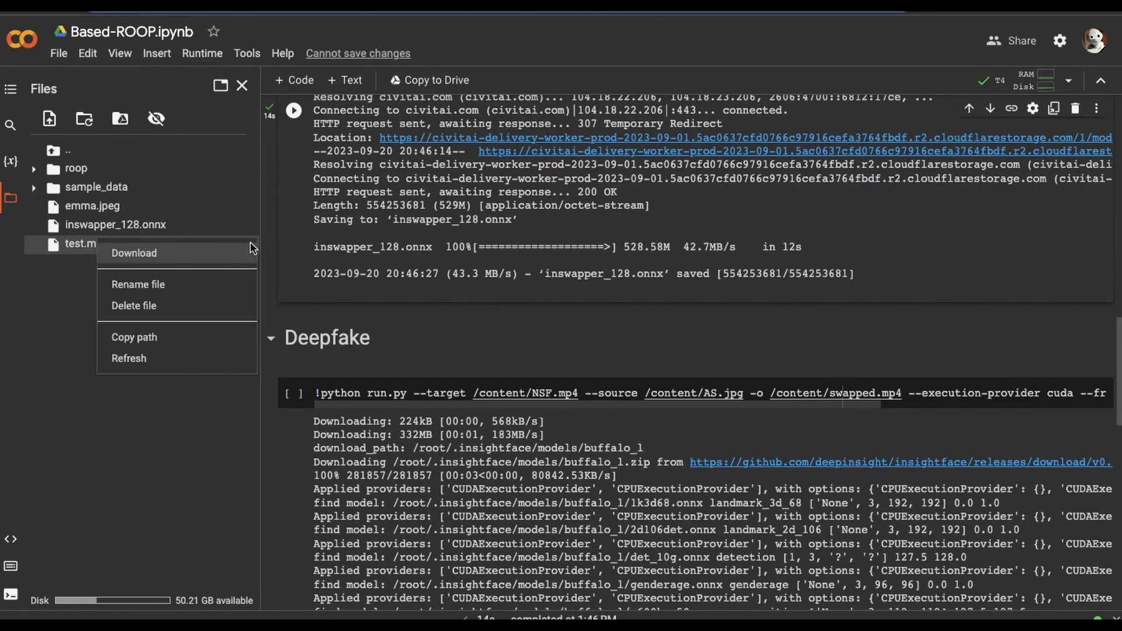
# - Swap /content/NSF.mp4 for /content/test.mp4 and /content/AS.jpg for /content/emma.jpeg, then run the cell
pyautogui.click(247, 334)
pyautogui.moveTo(578, 390); pyautogui.dragTo(478, 385)
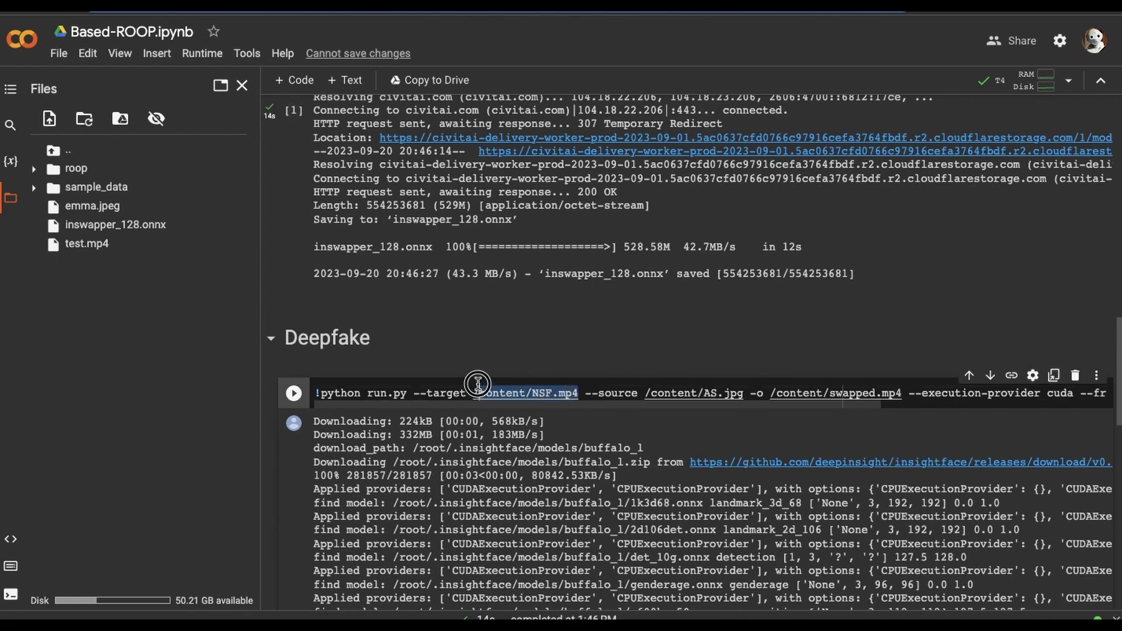
pyautogui.hotkey('ctrl', 'v')
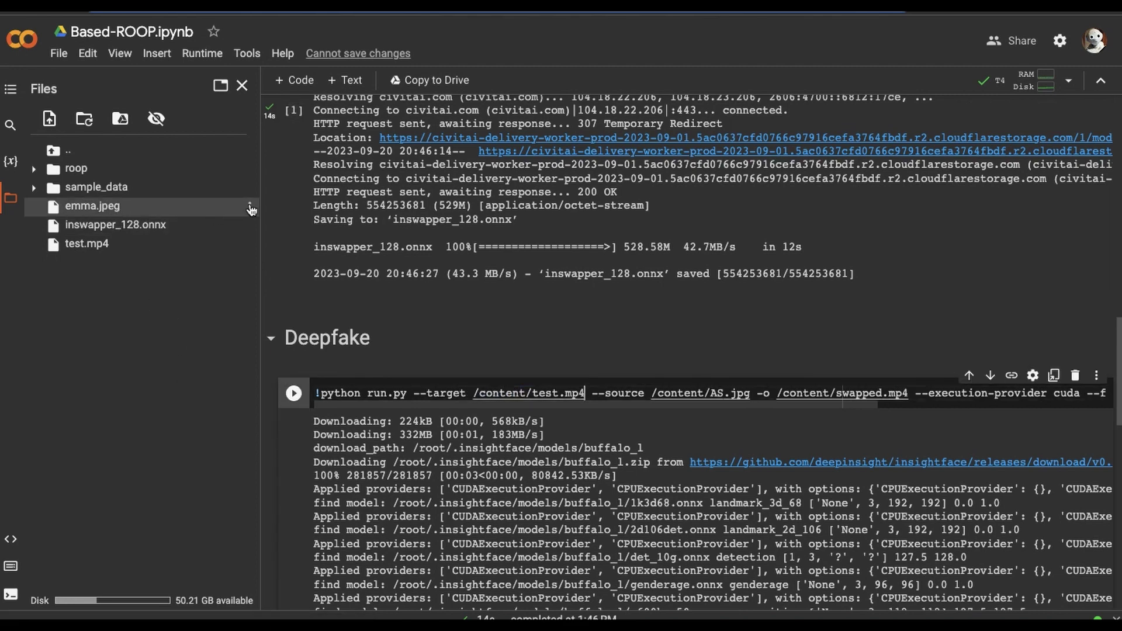
pyautogui.rightClick(97, 204)
pyautogui.click(188, 301)
pyautogui.moveTo(750, 392); pyautogui.dragTo(651, 393)
pyautogui.hotkey('ctrl', 'v')
pyautogui.hotkey('shift', 'Return')
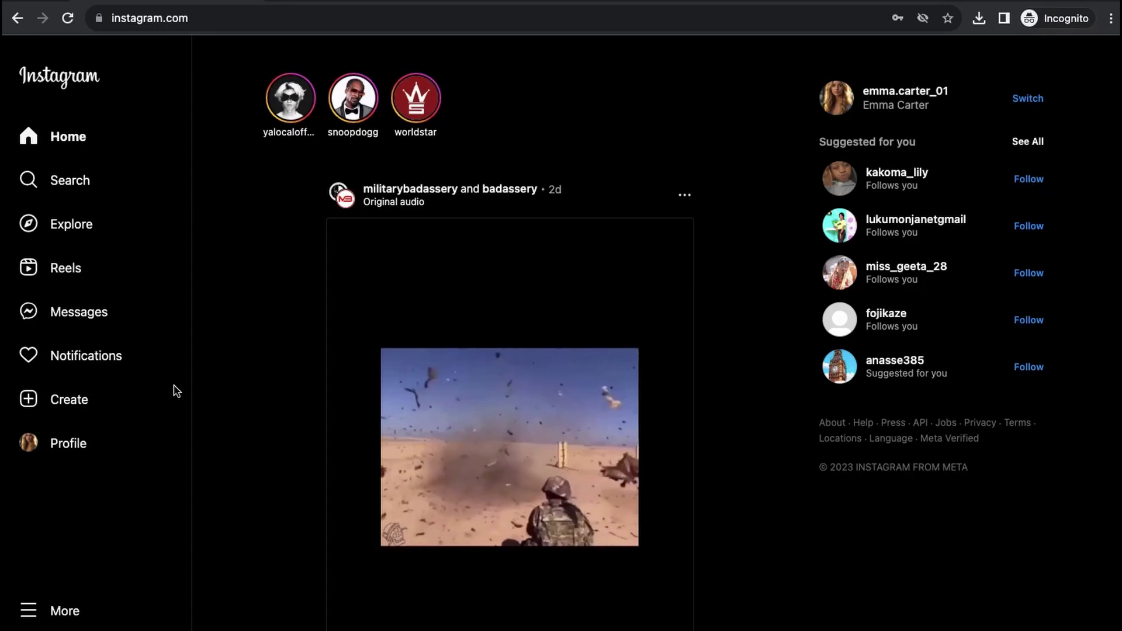
# - Share the face-swapped video as a 1:1-cropped Instagram post and go back to Home
pyautogui.click(78, 400)
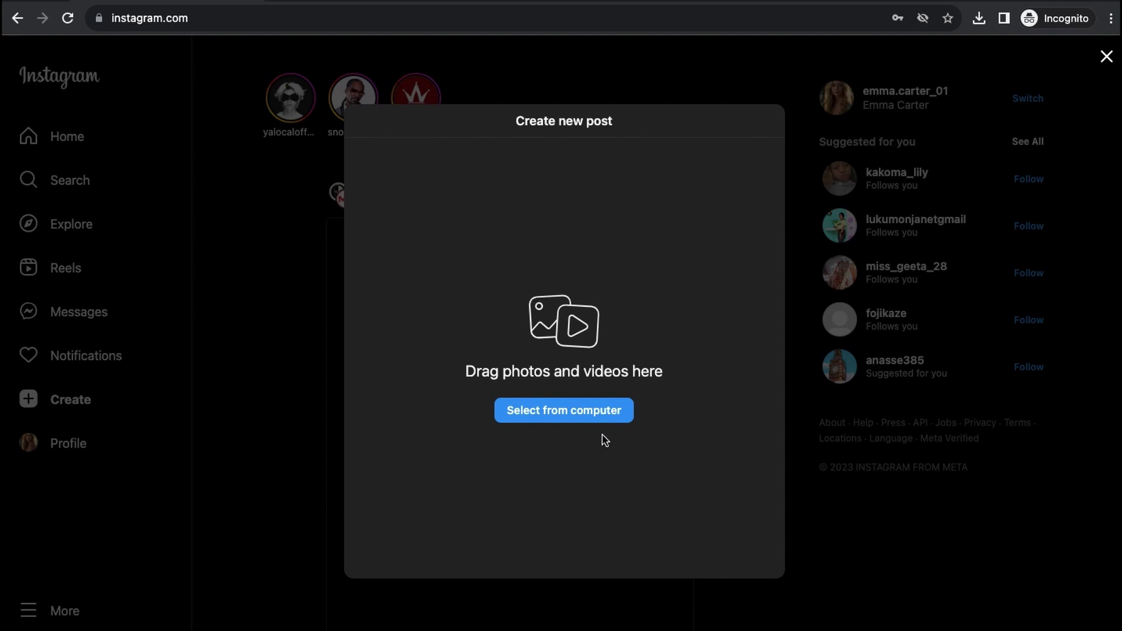
pyautogui.click(569, 412)
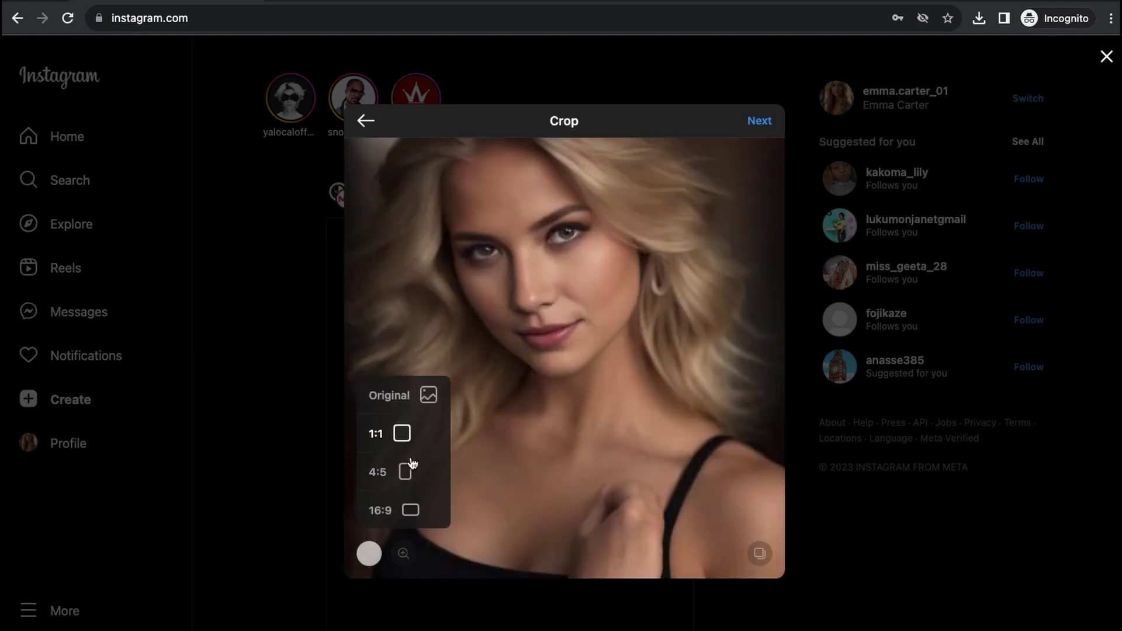
pyautogui.click(377, 436)
pyautogui.click(759, 121)
pyautogui.click(892, 121)
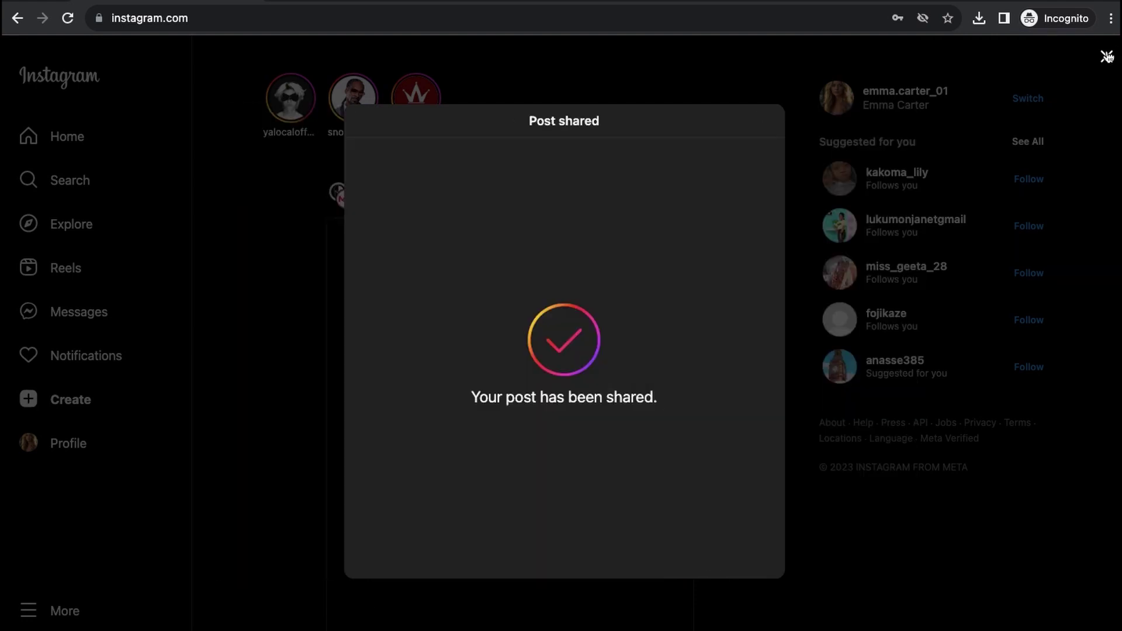
pyautogui.click(69, 445)
pyautogui.click(67, 136)
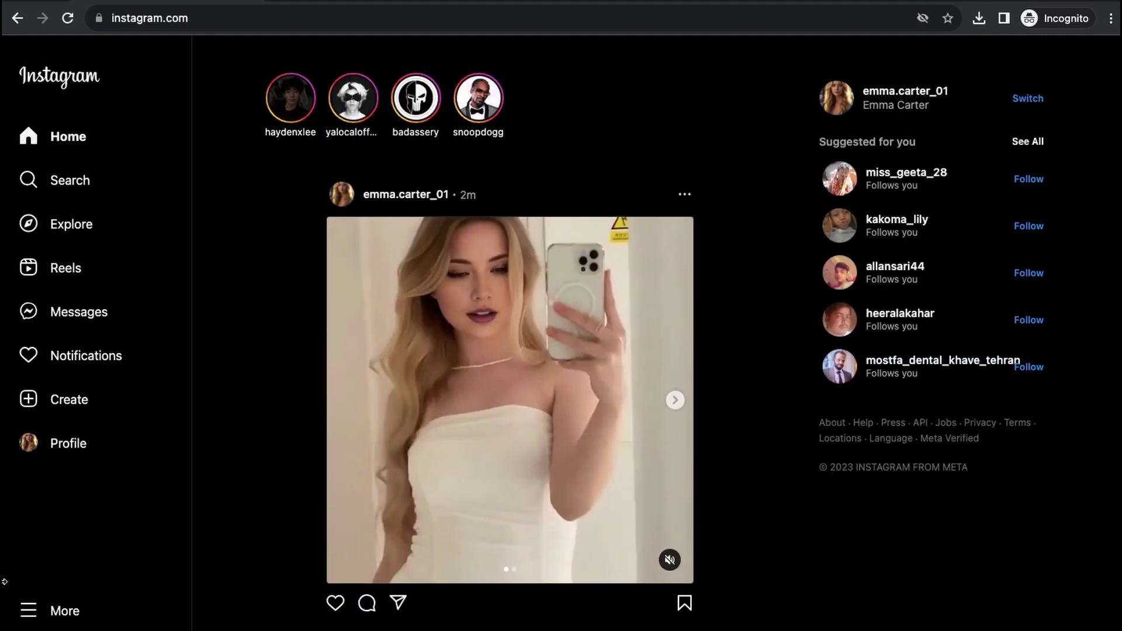